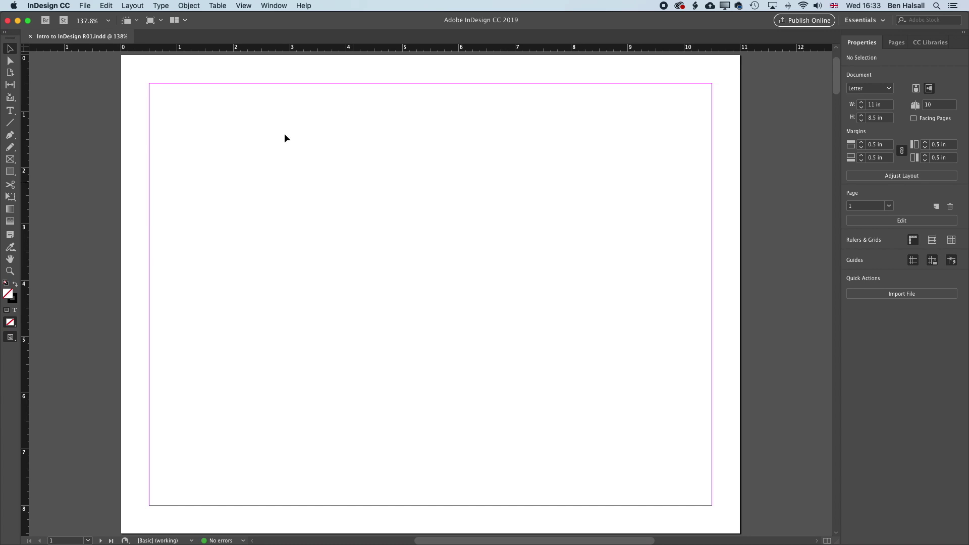
Load beverage-coffee-computer-877695.jpg from the Intro to InDesign > Images folder for placing.
left_click(84, 6)
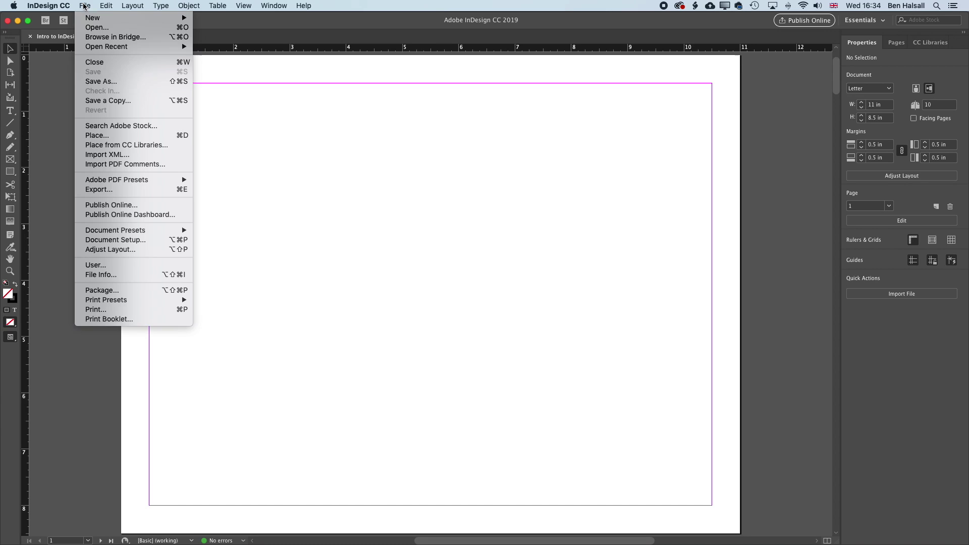
left_click(119, 136)
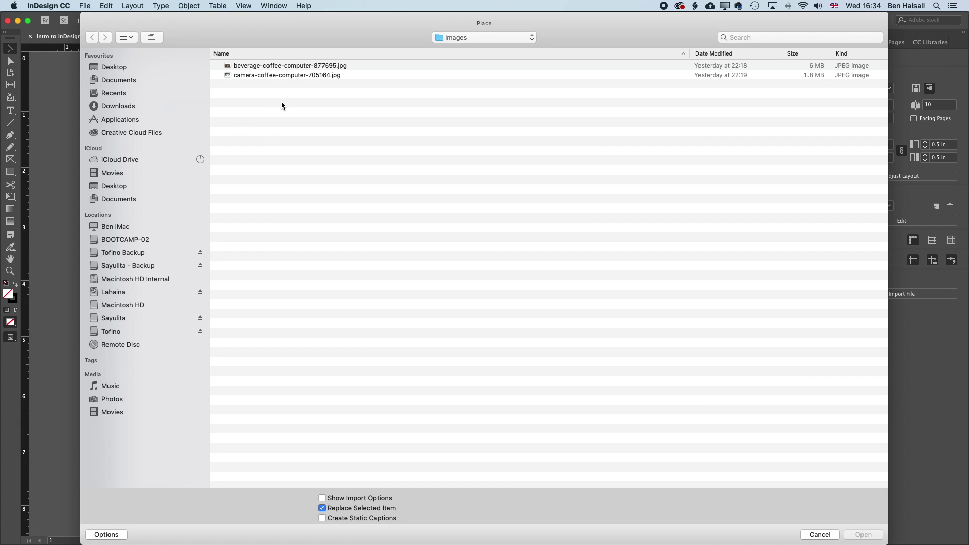
left_click(277, 67)
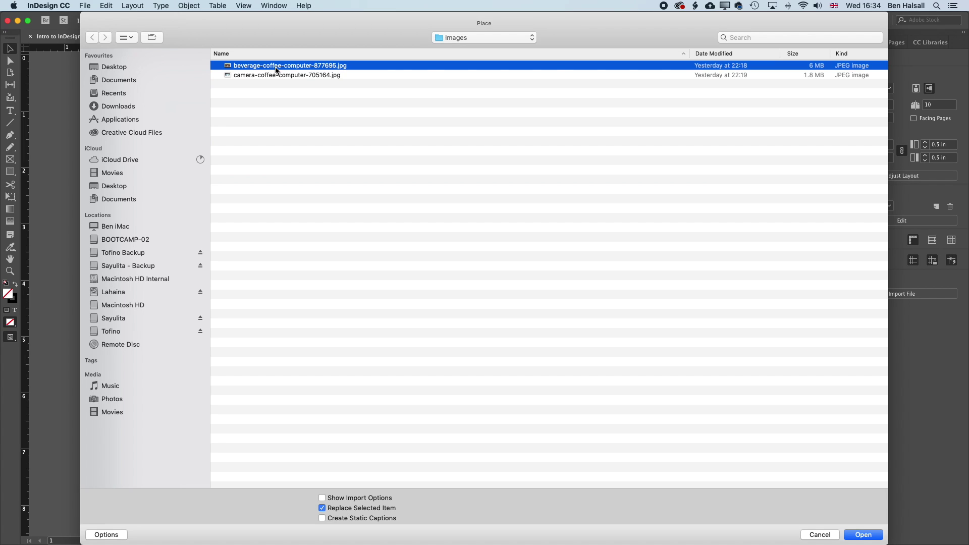
left_click(464, 38)
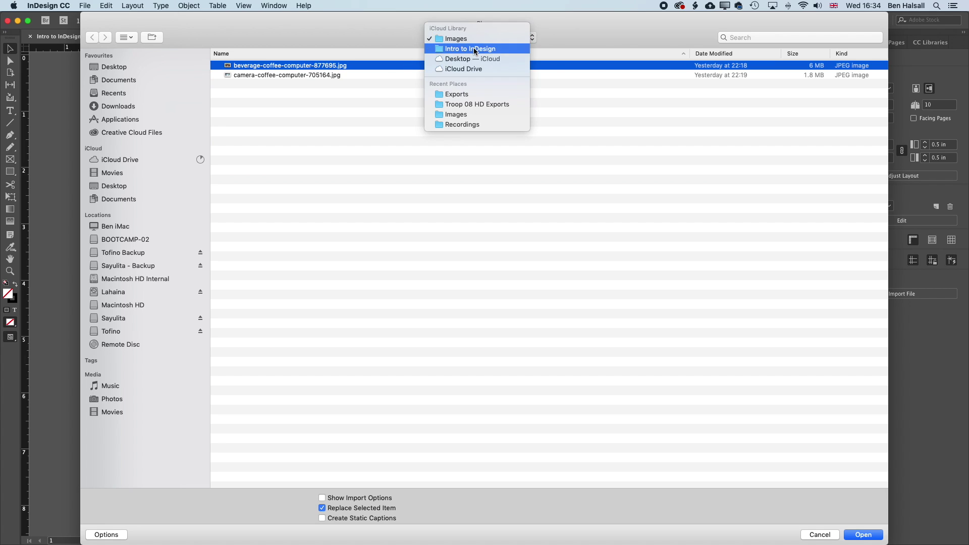
key("Escape")
key("super+Up")
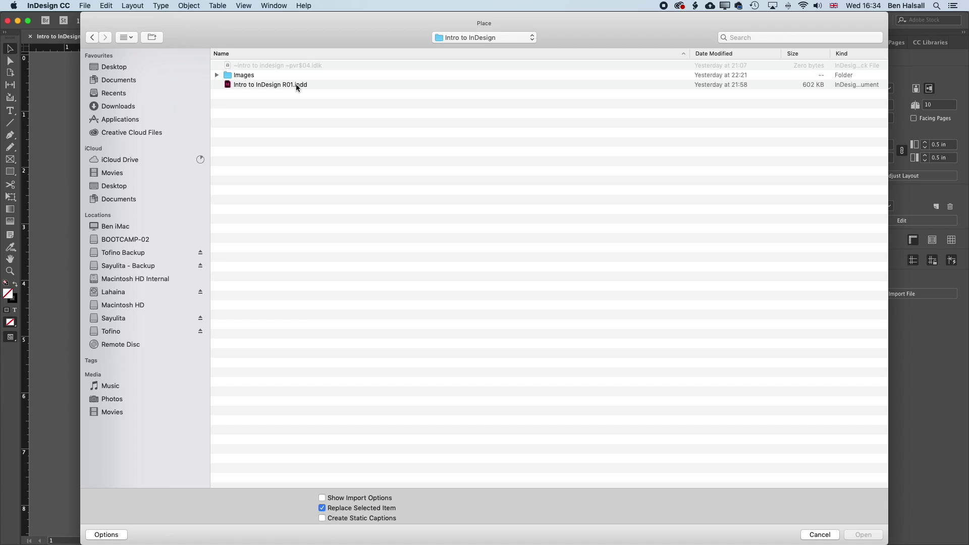
left_click(216, 74)
left_click(246, 86)
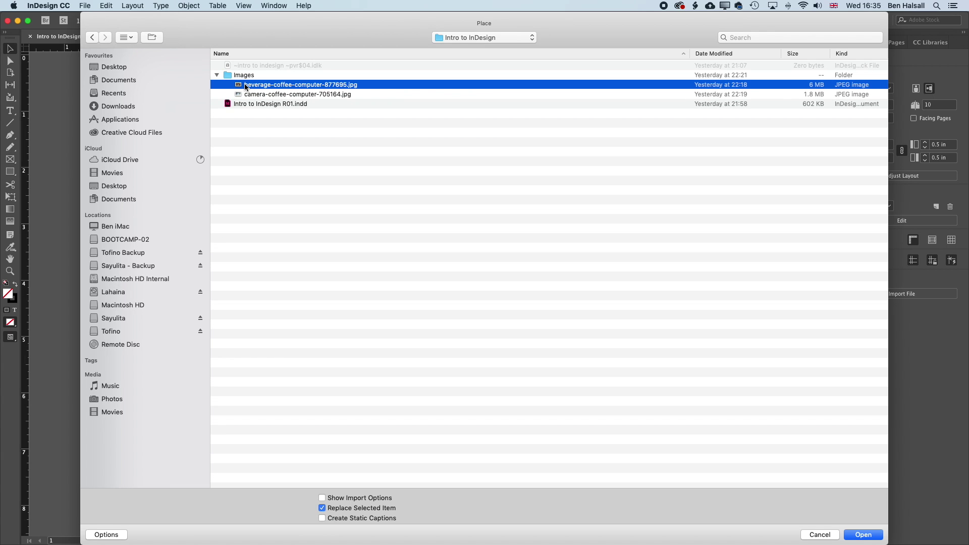
left_click(864, 536)
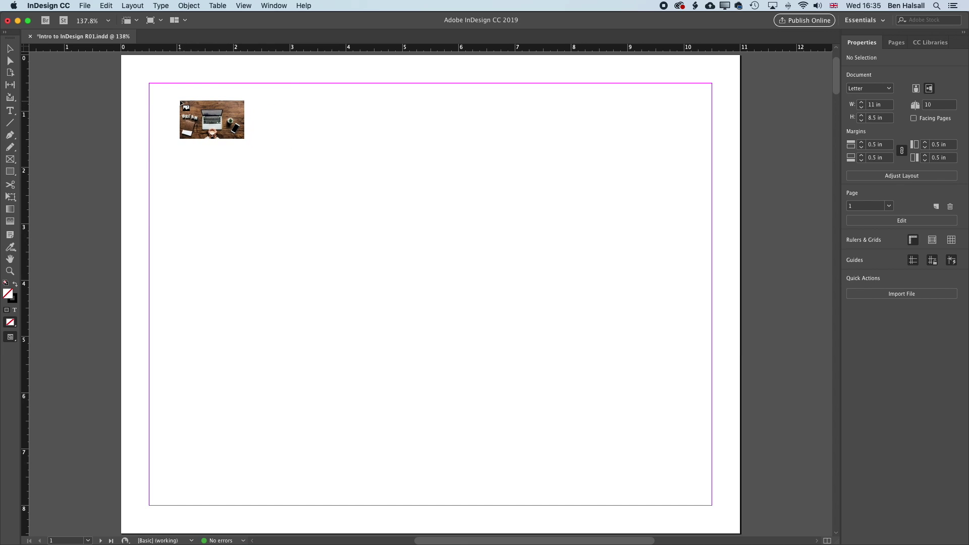
left_click(181, 101)
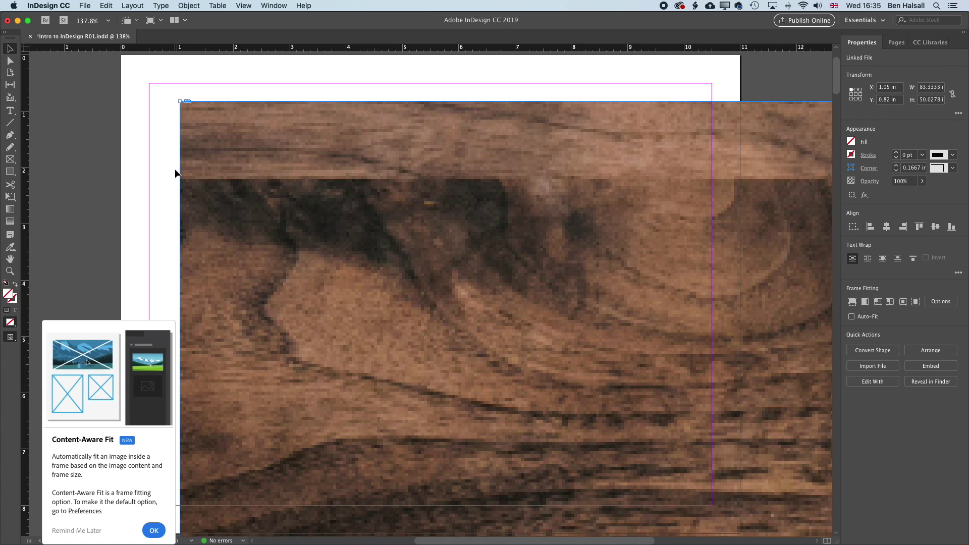
left_click(154, 531)
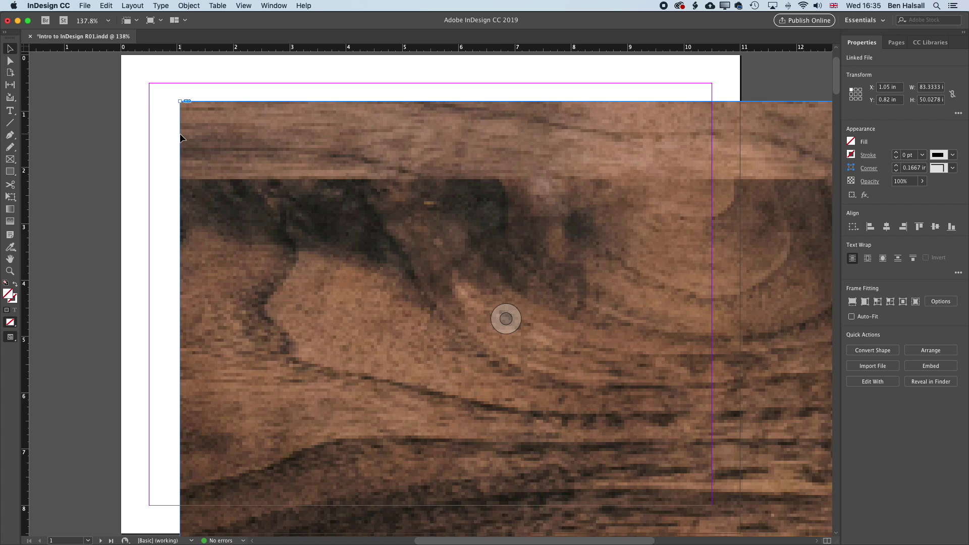
left_click_drag(309, 195, 294, 186)
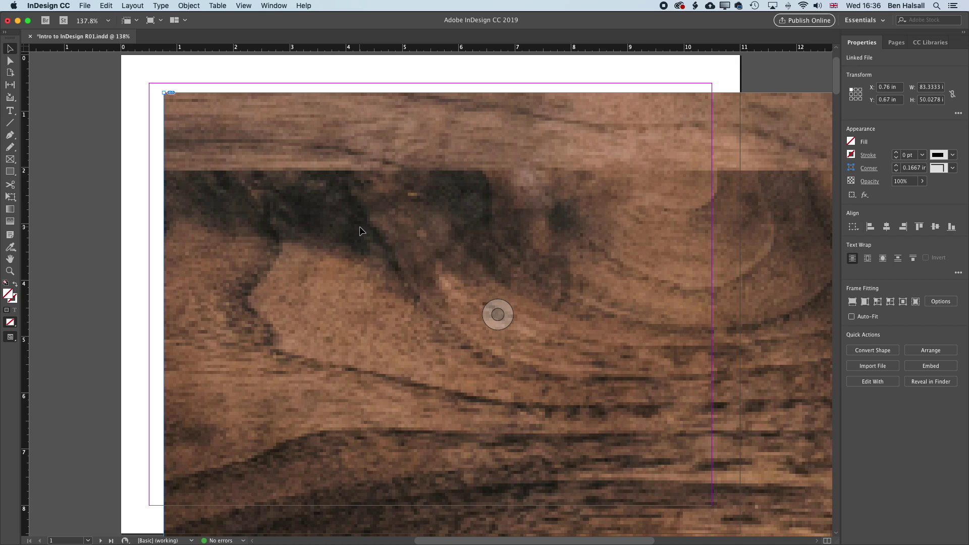
scroll(359, 226, "down", 10)
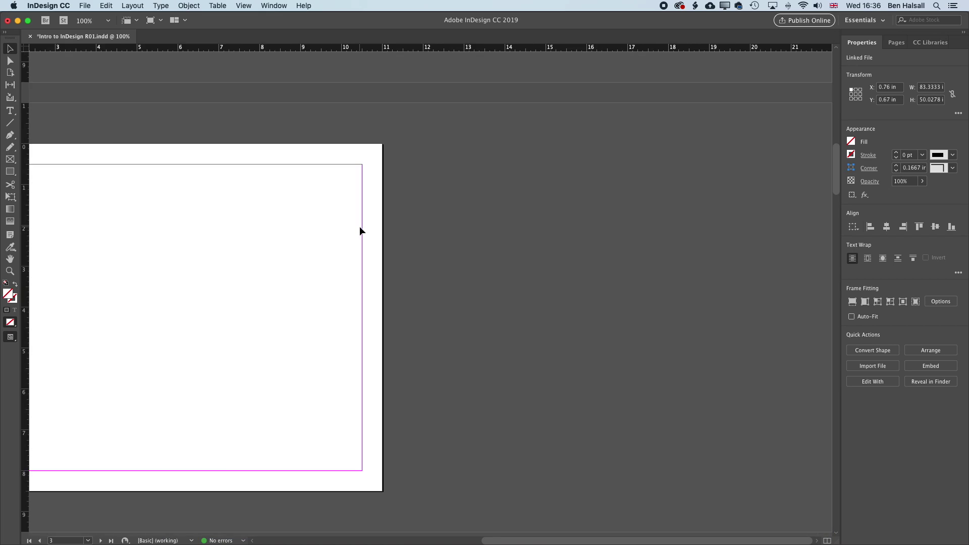
scroll(359, 227, "down", 5)
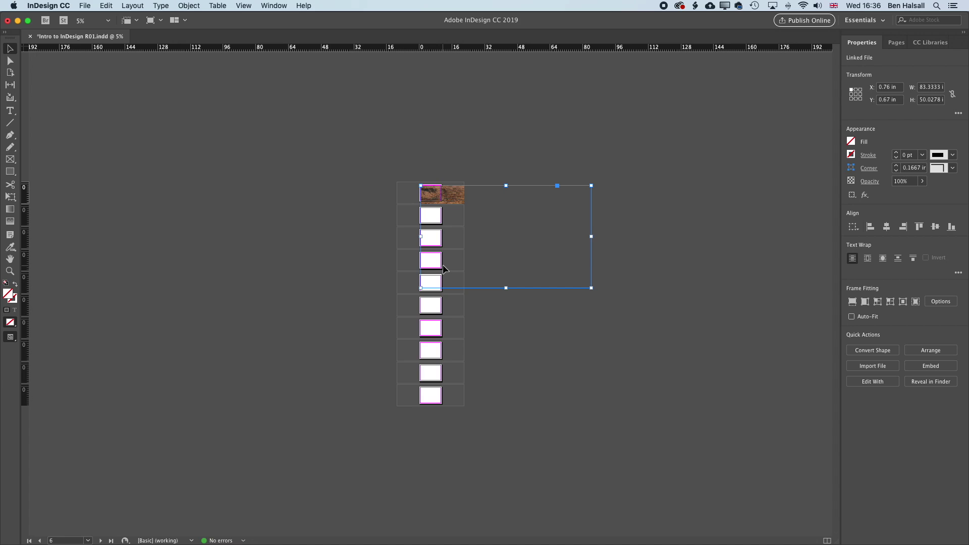
key("super+alt+2")
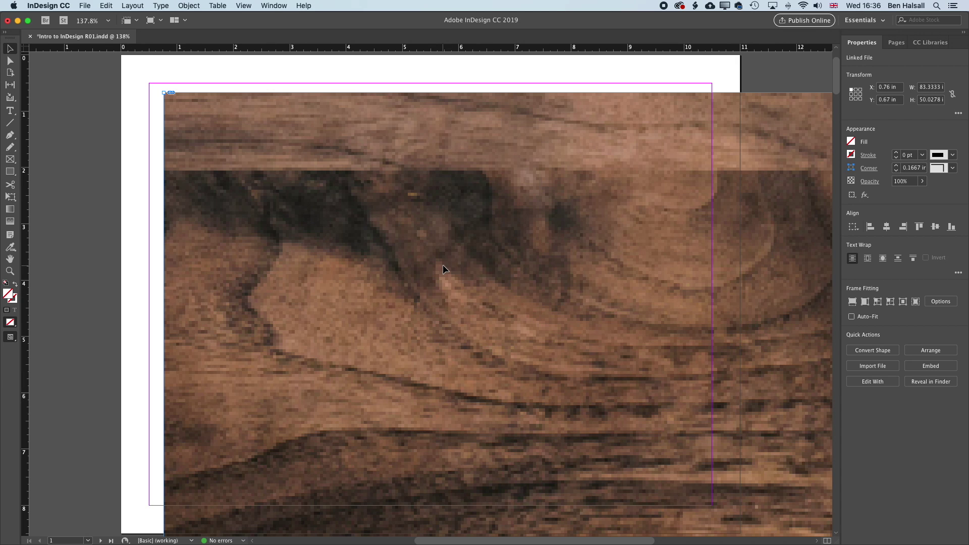
left_click(106, 5)
left_click(113, 20)
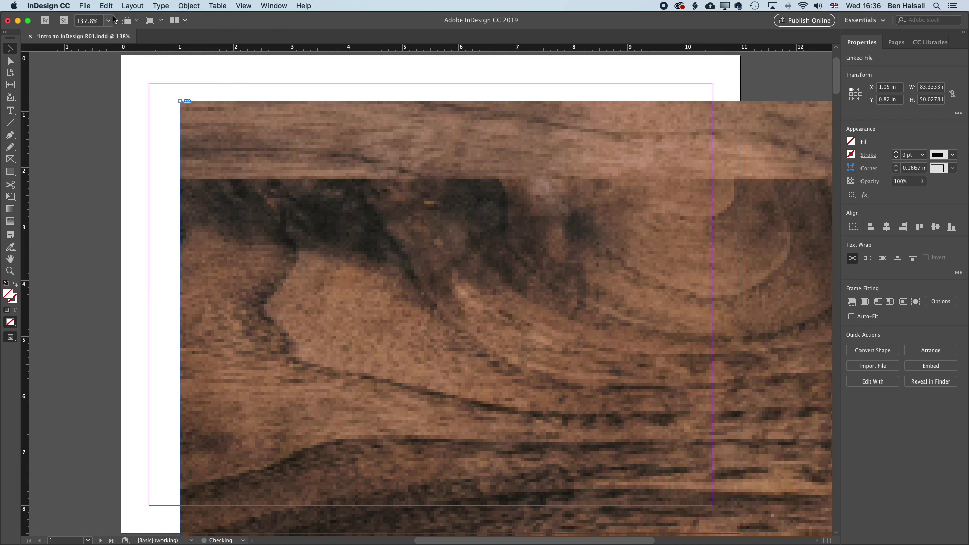
left_click(106, 6)
left_click(113, 19)
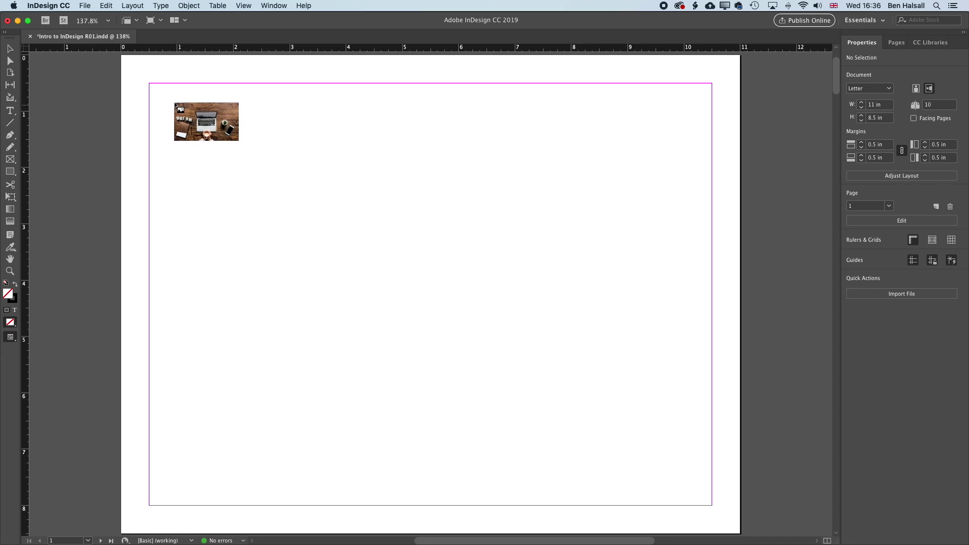
Draw the photo's frame, move it right and enlarge it to about 6.0152 × 3.6111 in.
left_click_drag(172, 101, 379, 253)
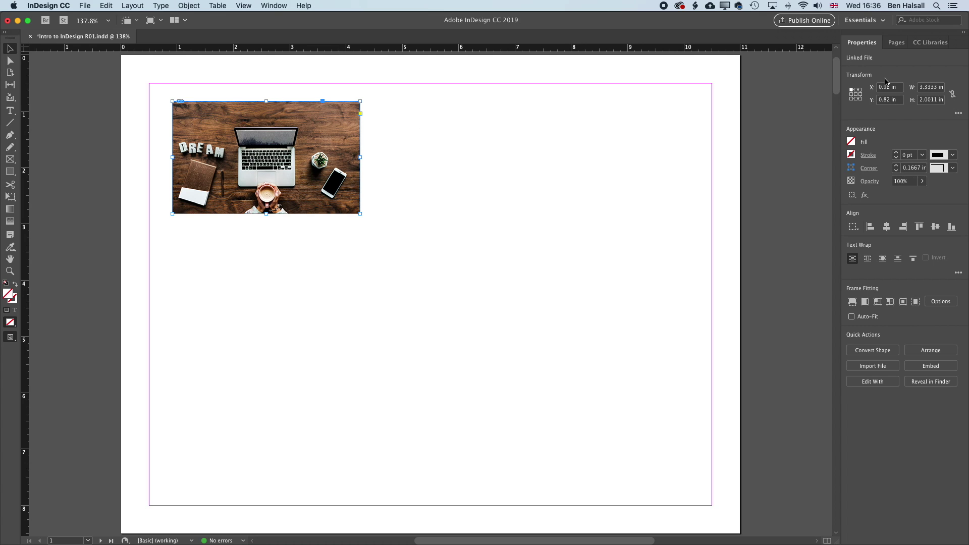
left_click_drag(305, 120, 421, 159)
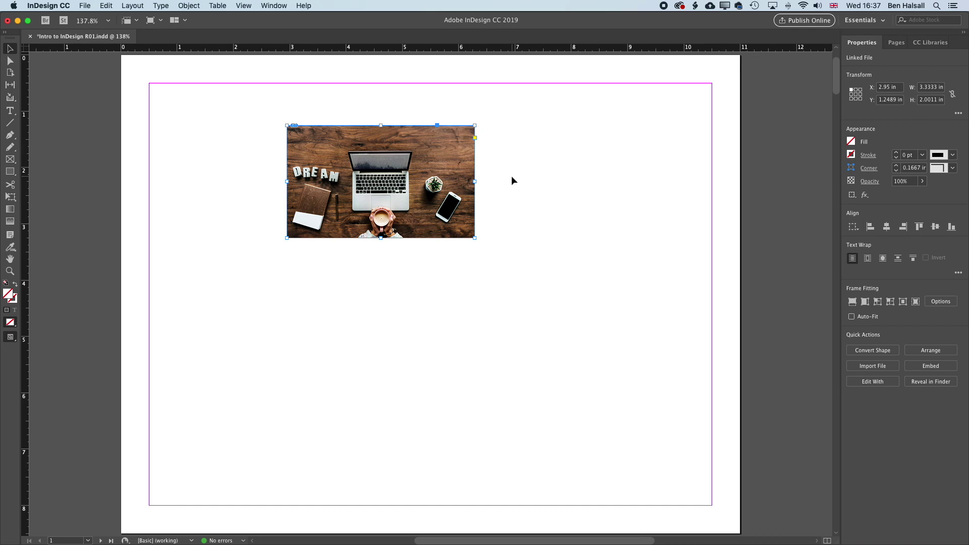
left_click_drag(475, 235, 619, 325)
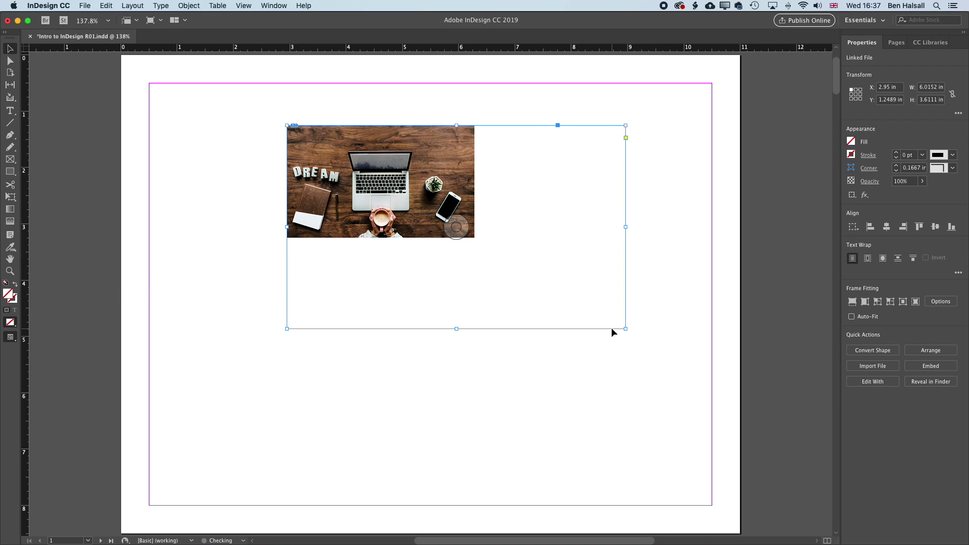
Fill the enlarged frame proportionally with the photo and show the Control panel.
left_click(853, 301)
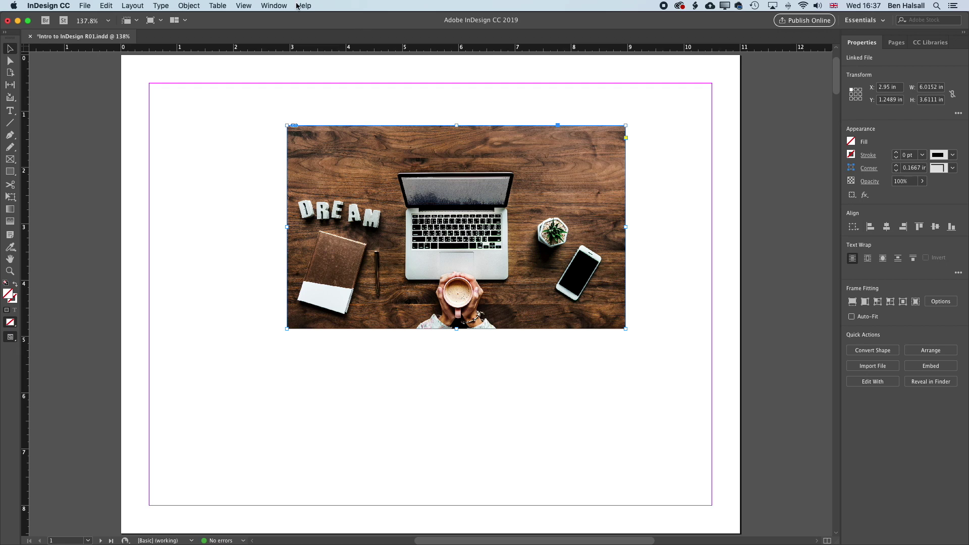
left_click(275, 6)
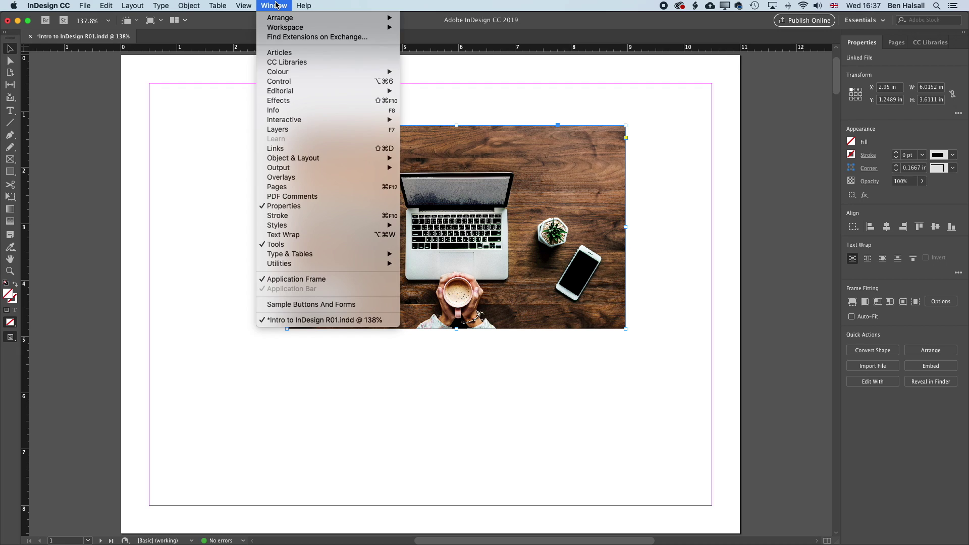
left_click(279, 81)
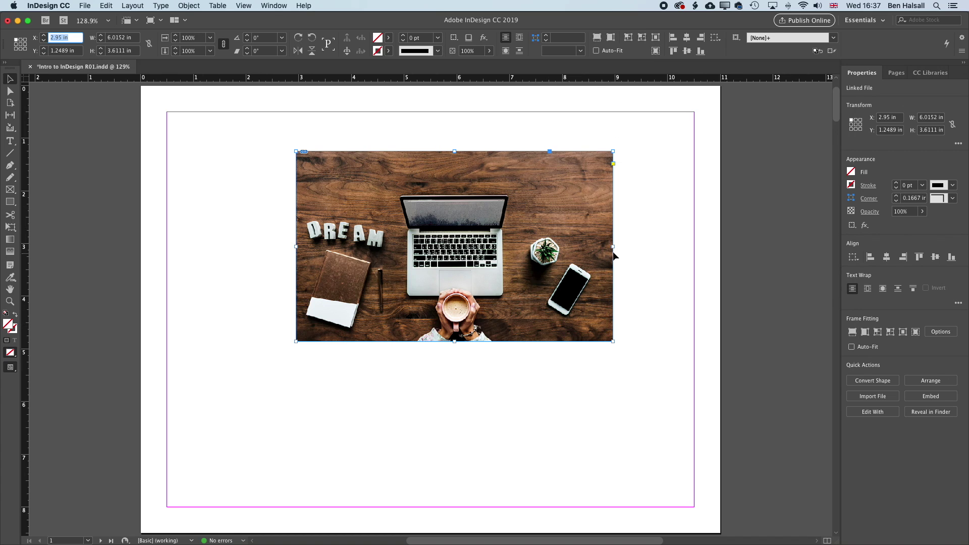
Crop the photo to a 3.71 × 2.8761 in frame, refit it, and move it to X 3.14, Y 0.98 in.
left_click_drag(613, 247, 516, 246)
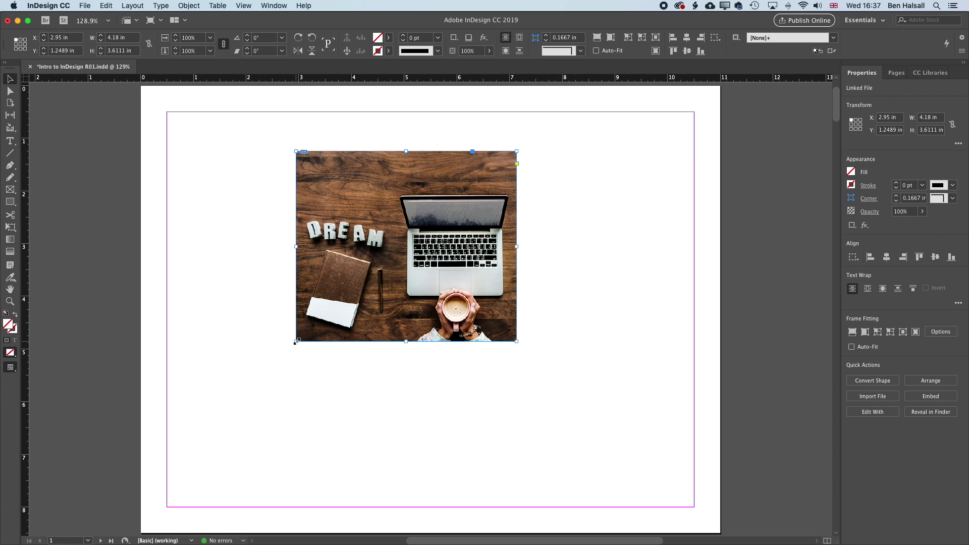
left_click_drag(295, 341, 321, 303)
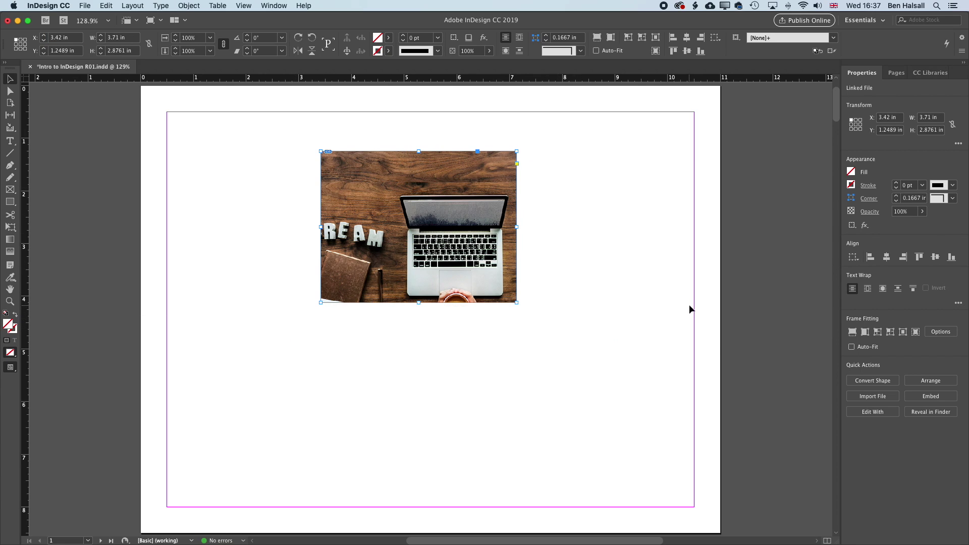
left_click(852, 332)
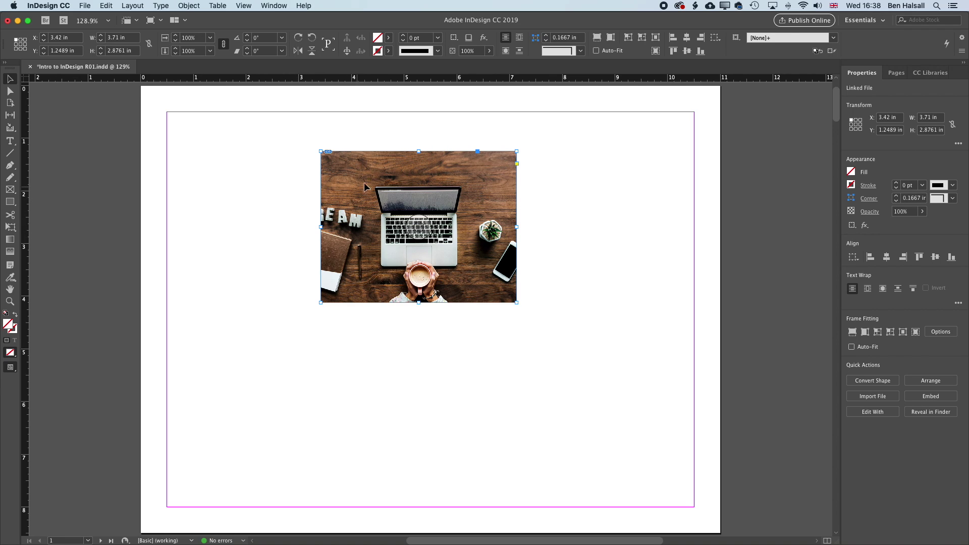
left_click_drag(415, 262, 433, 250)
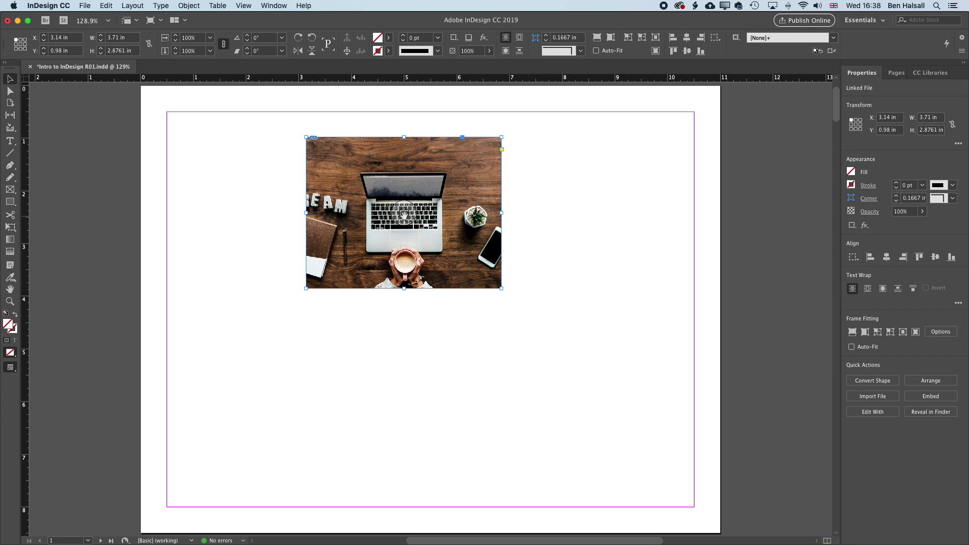
Enlarge the photo inside its frame to show DREAM and the laptop, then move the frame to X 0.75, Y 0.68 in.
left_click(403, 214)
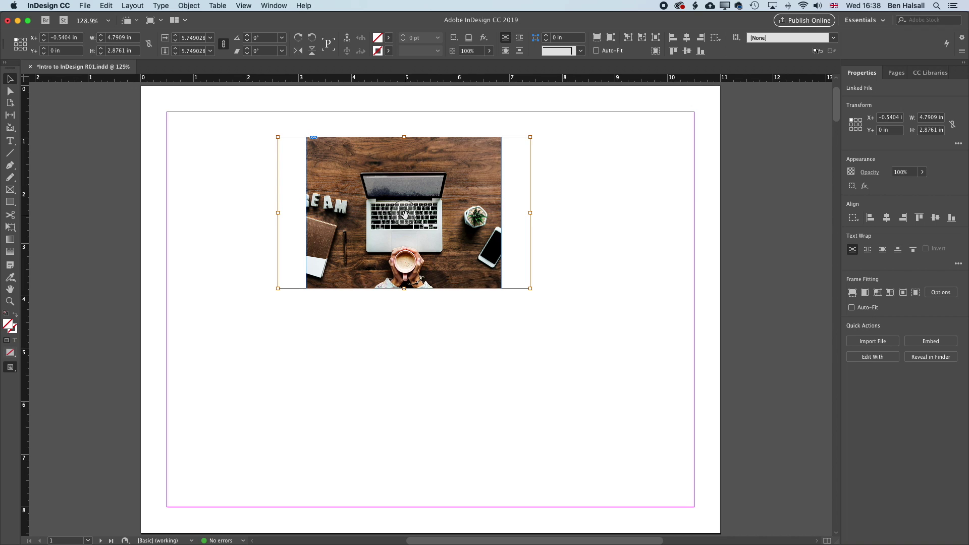
left_click_drag(404, 215, 368, 209)
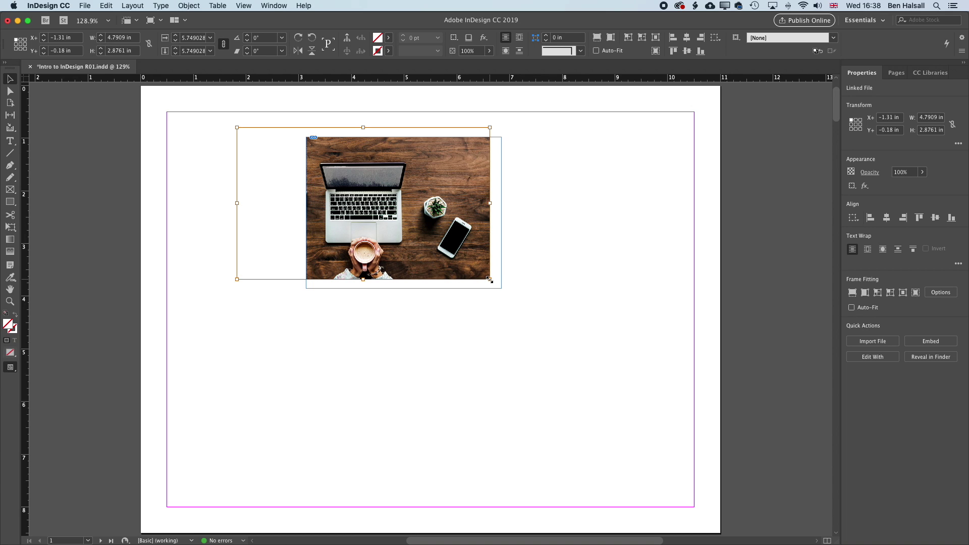
left_click_drag(490, 279, 575, 324)
left_click_drag(391, 243, 451, 245)
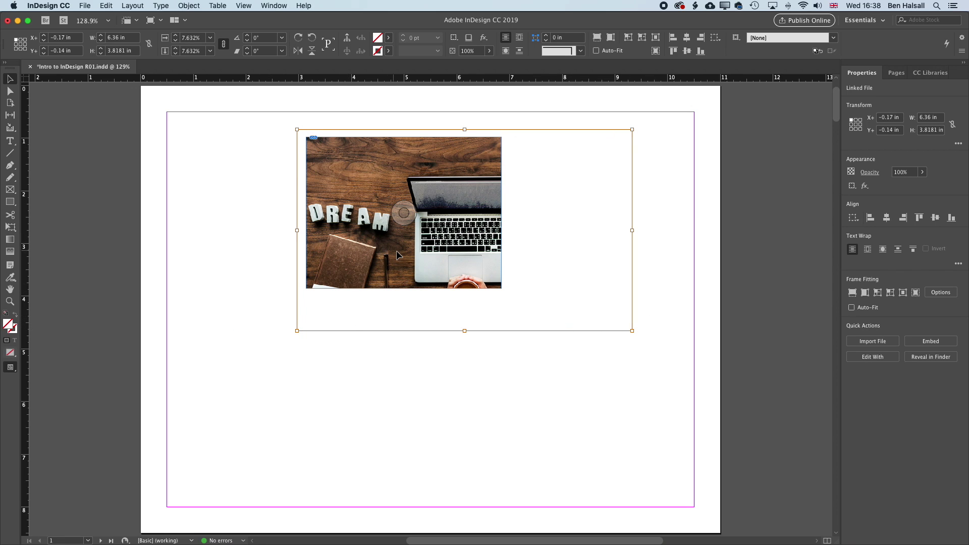
left_click_drag(398, 252, 402, 254)
left_click_drag(636, 333, 665, 350)
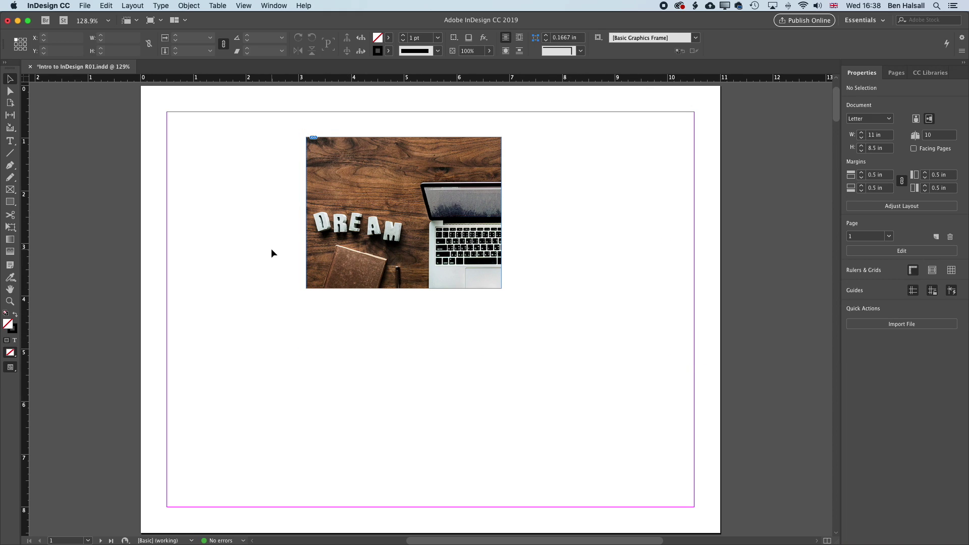
left_click_drag(384, 255, 260, 237)
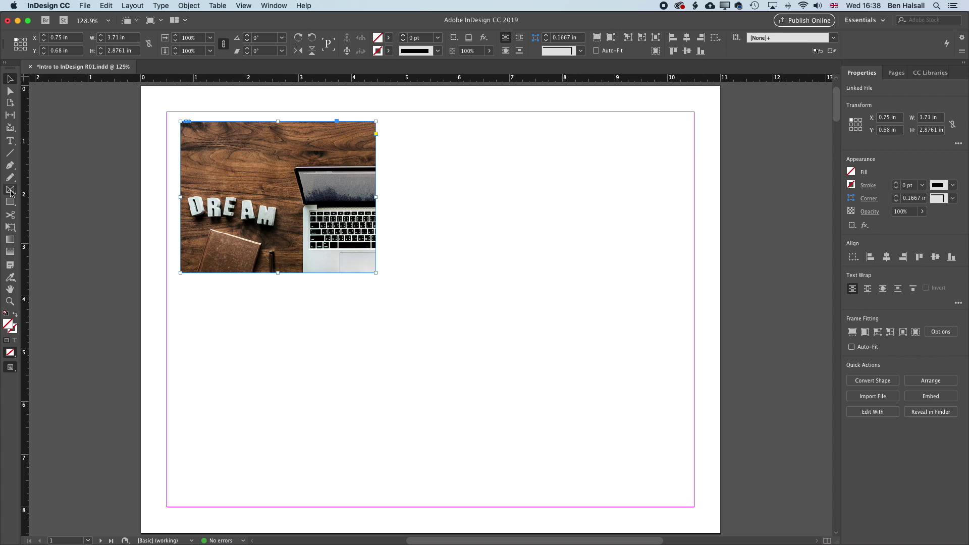
Draw a new rectangular frame to the right of the first photo.
left_click(10, 191)
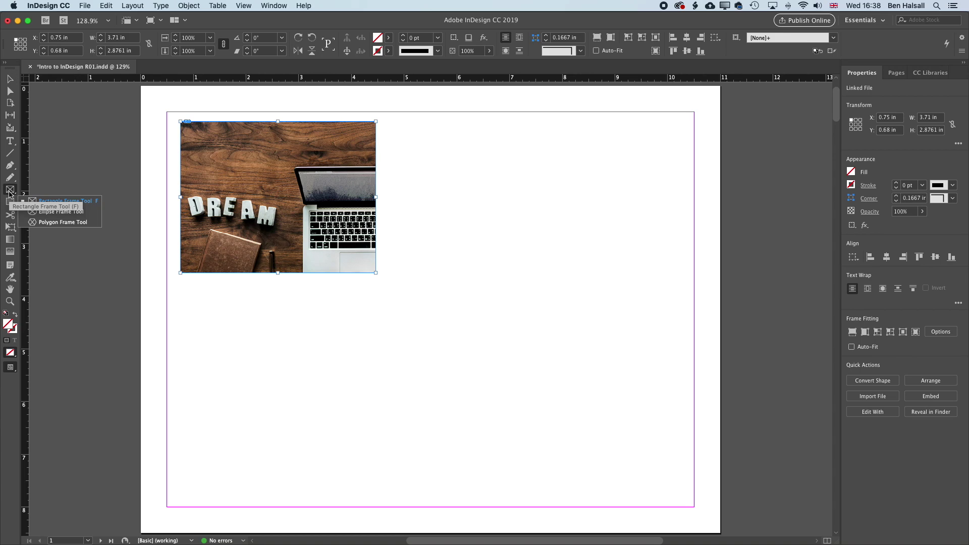
left_click(54, 201)
left_click_drag(458, 142, 645, 264)
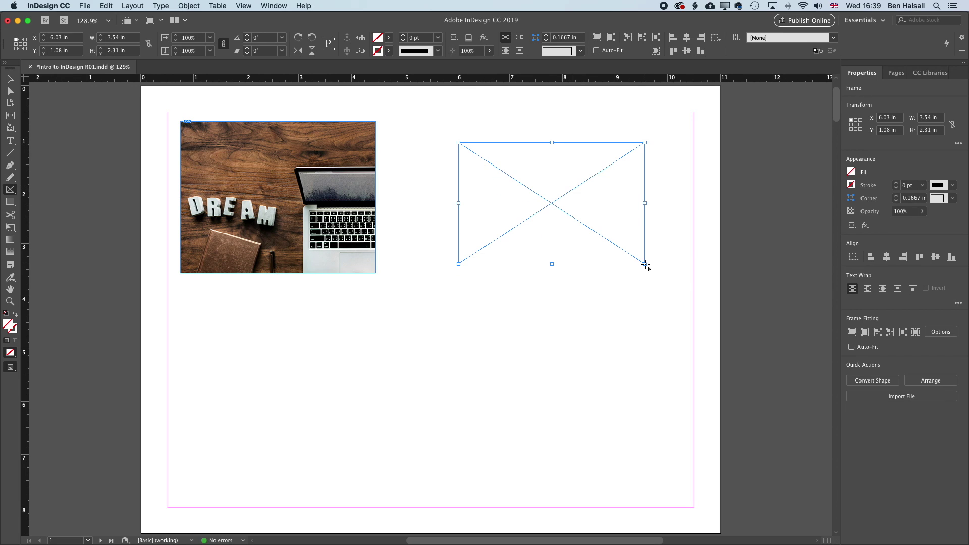
Place camera-coffee-computer-705164.jpg into the new frame and fit the content proportionally.
left_click(84, 6)
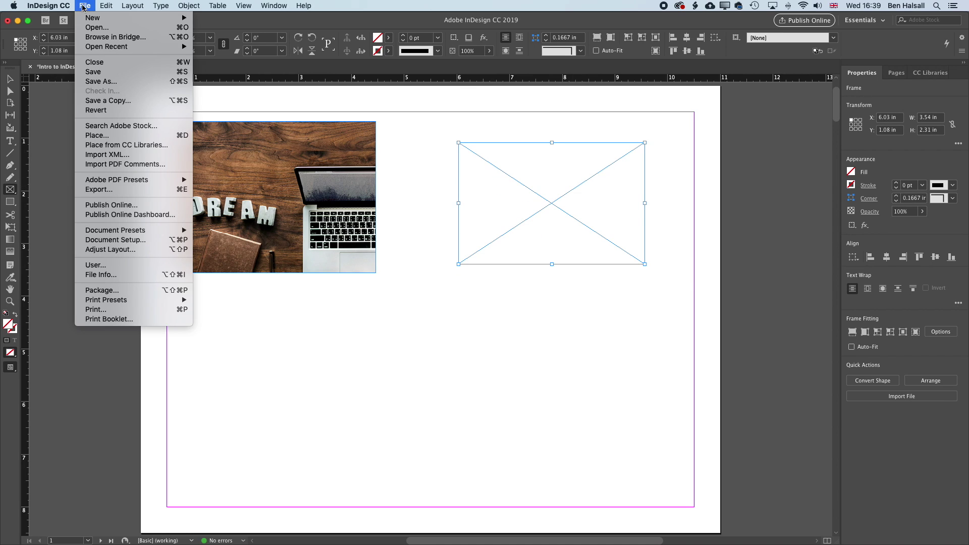
left_click(114, 135)
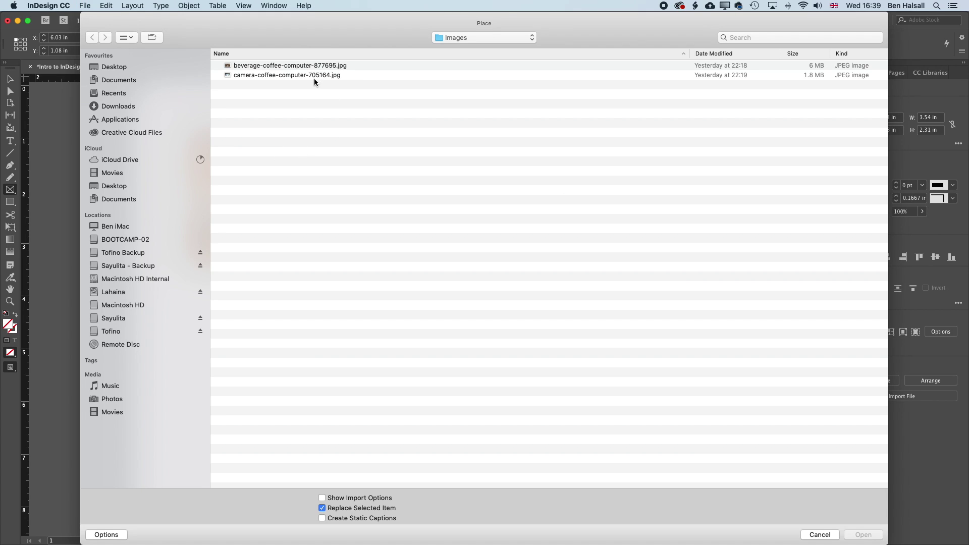
left_click(314, 76)
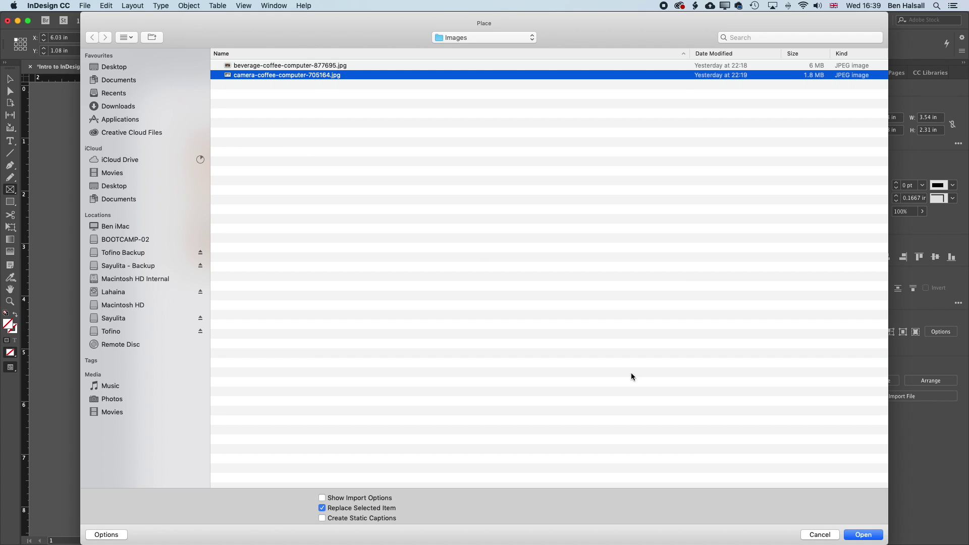
left_click(863, 534)
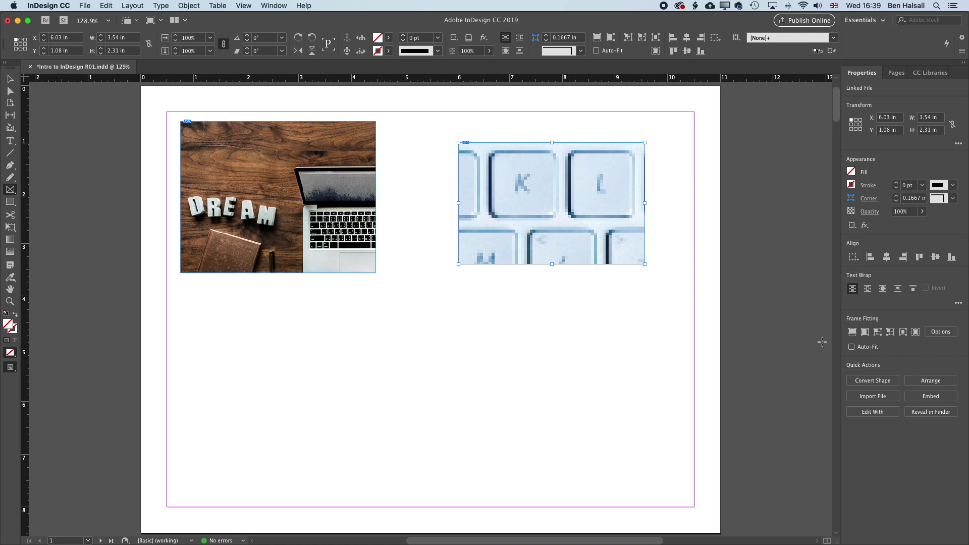
left_click(852, 333)
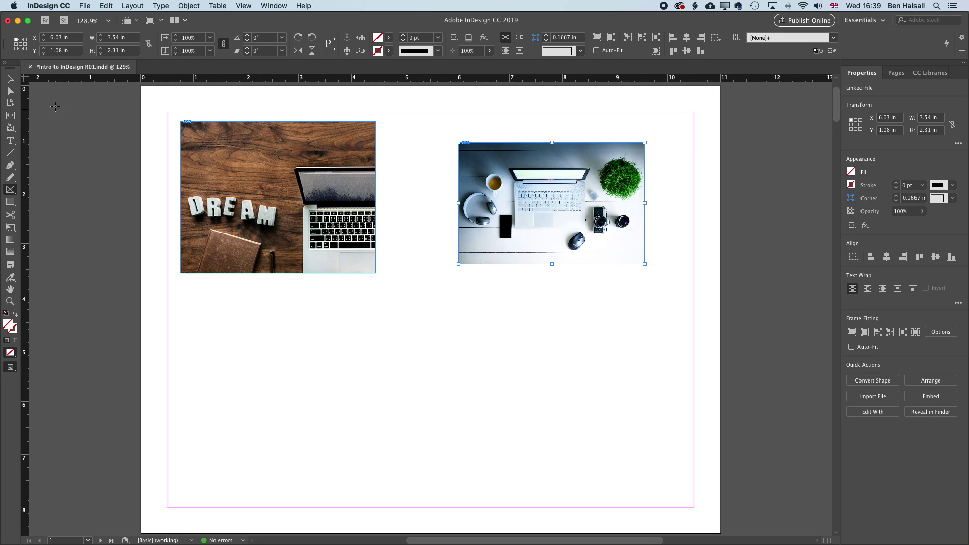
Enlarge the second photo frame to 3.97 × 2.53 in and fill it proportionally.
left_click(10, 79)
left_click_drag(645, 143, 668, 132)
left_click(851, 332)
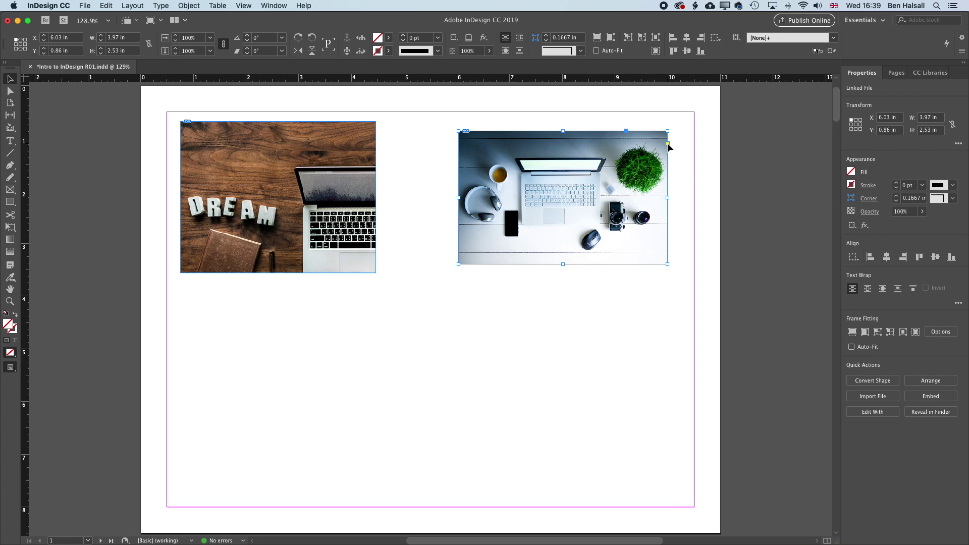
Round only the frame's top-right and bottom-left corners, keeping the other two square.
left_click_drag(667, 131, 644, 132)
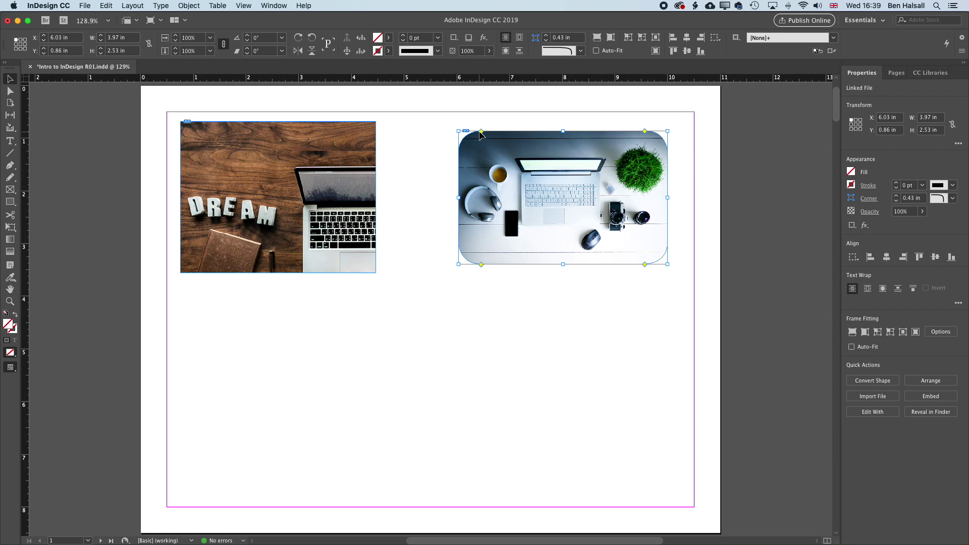
left_click_drag(481, 134, 448, 129)
mouse_move(645, 265)
left_mouse_down()
mouse_move(680, 268)
mouse_move(650, 280)
left_mouse_up()
left_click(573, 300)
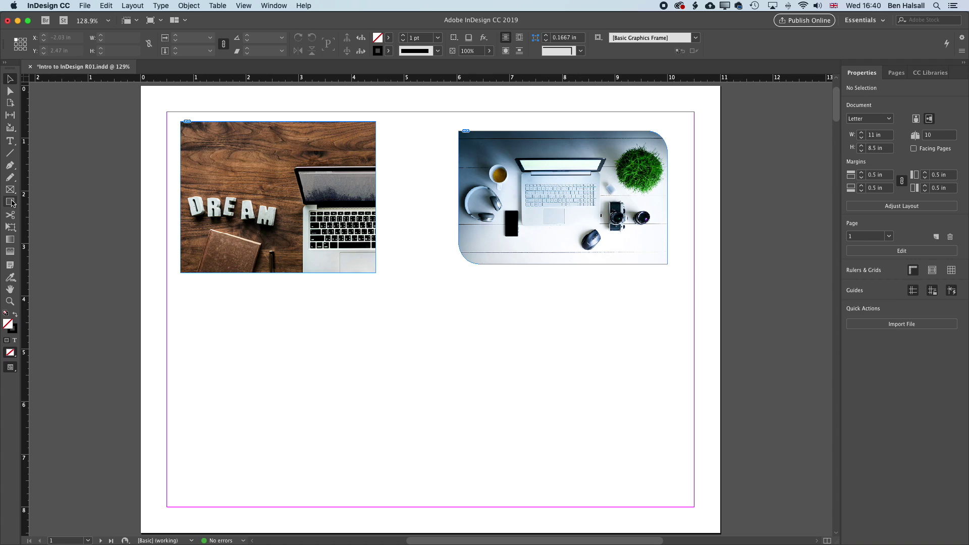
Draw a 1.13 in circle frame below the photo and duplicate it into a three-by-three grid.
left_click_drag(11, 193, 30, 211)
left_click_drag(435, 302, 497, 360)
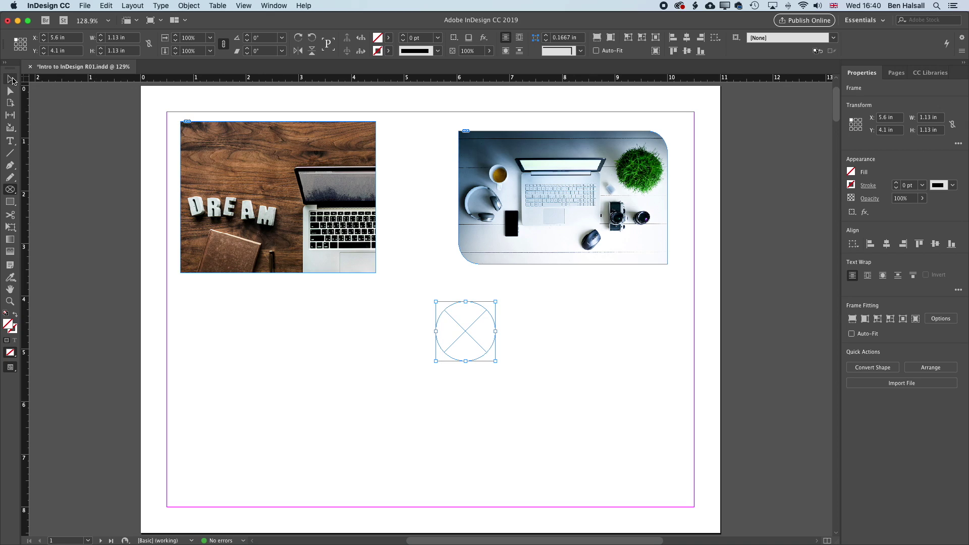
left_click(12, 80)
left_click_drag(468, 331, 635, 335)
left_click_drag(416, 289, 671, 376)
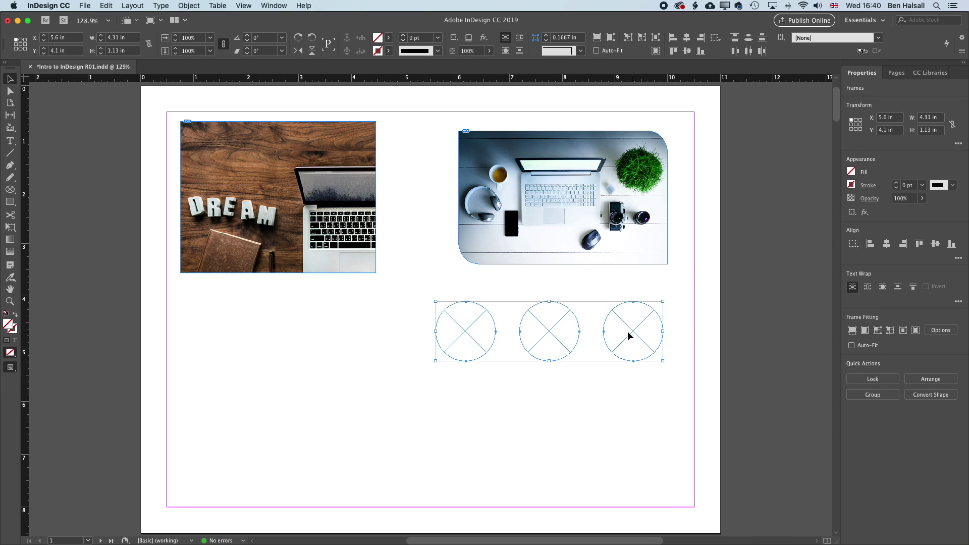
left_click_drag(635, 334, 635, 486)
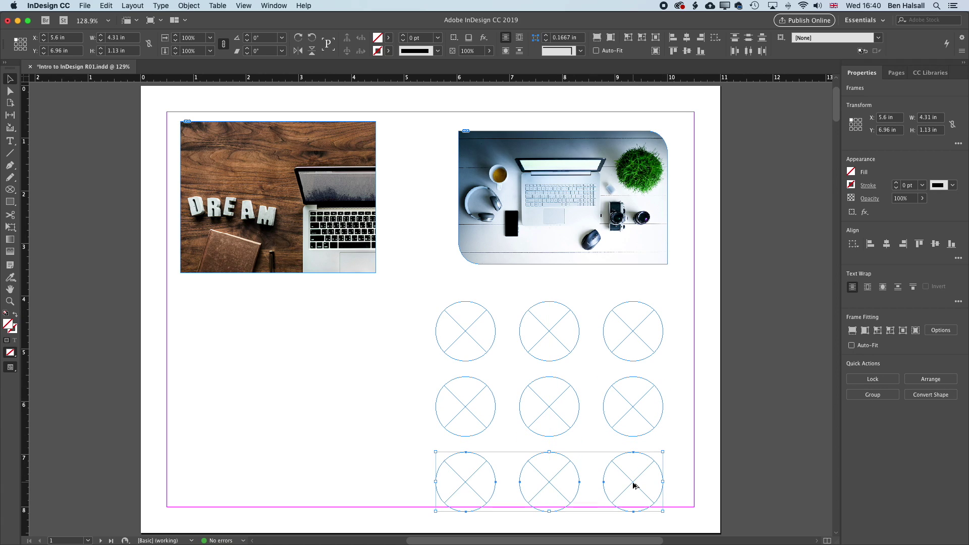
left_click(686, 442)
left_click(551, 333)
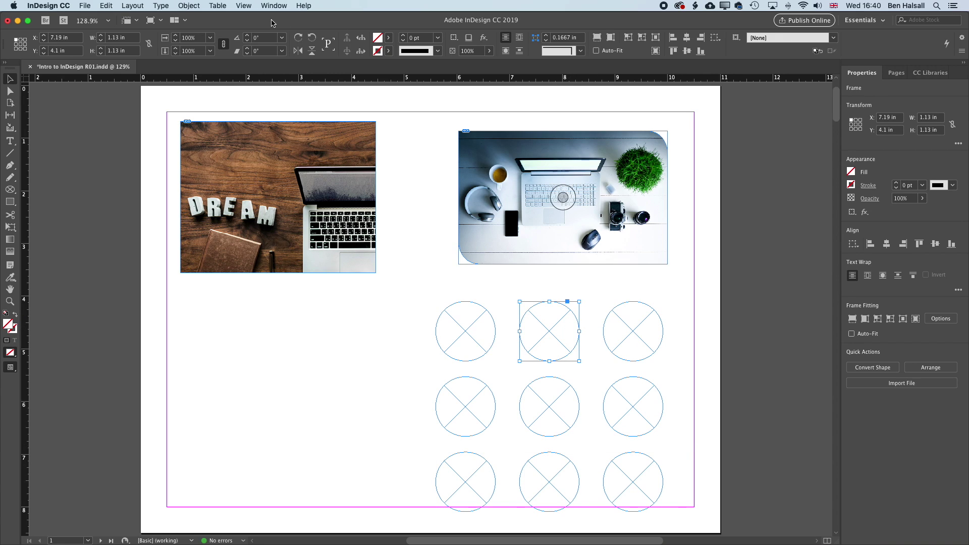
left_click(88, 7)
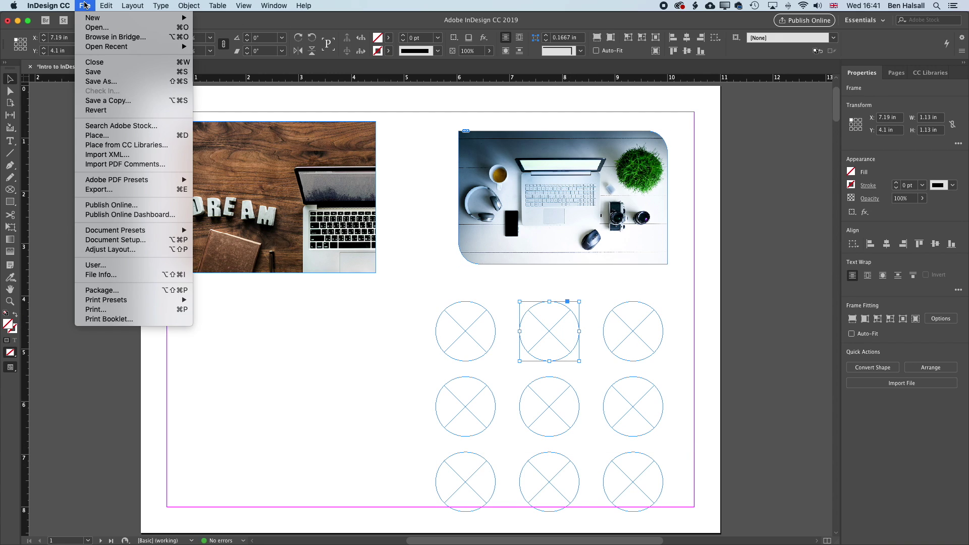
left_click(107, 137)
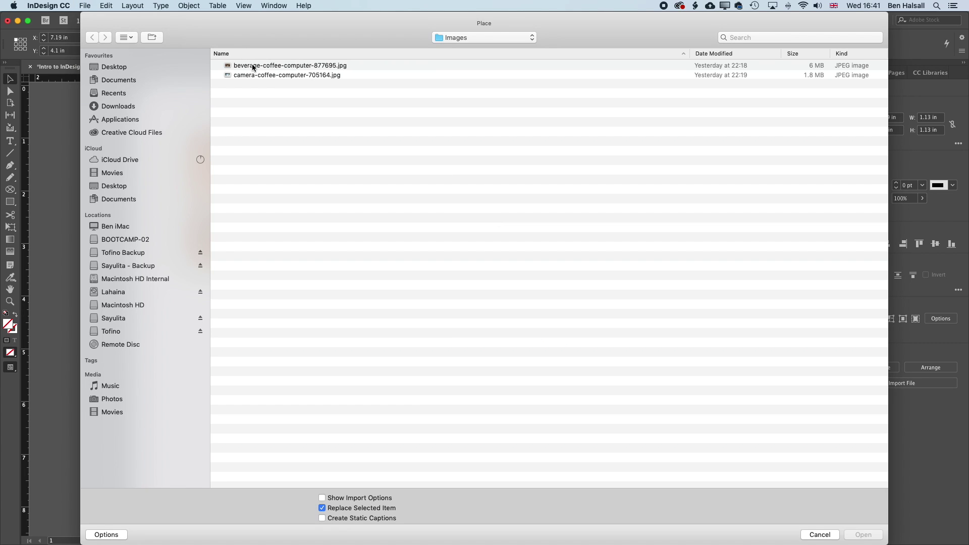
left_click(251, 67)
left_click(862, 535)
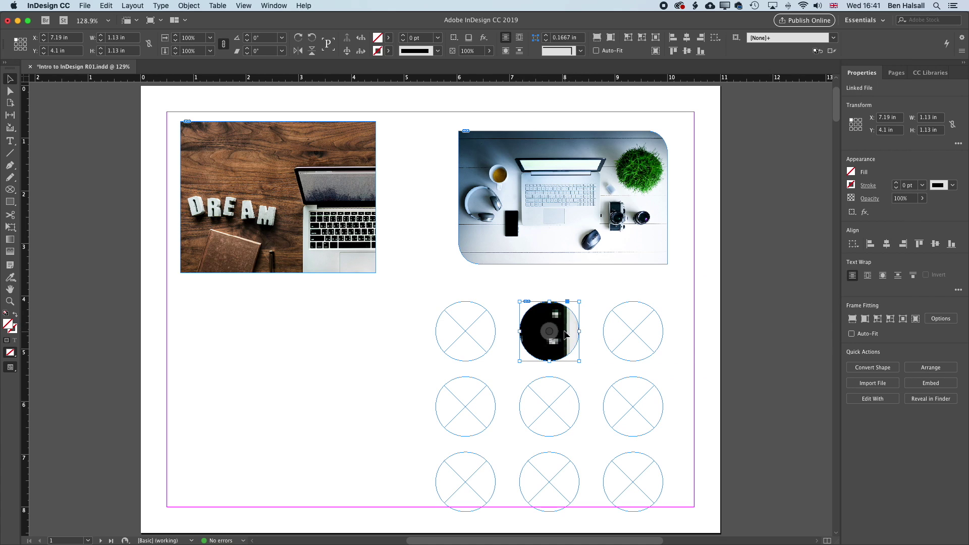
left_click(852, 318)
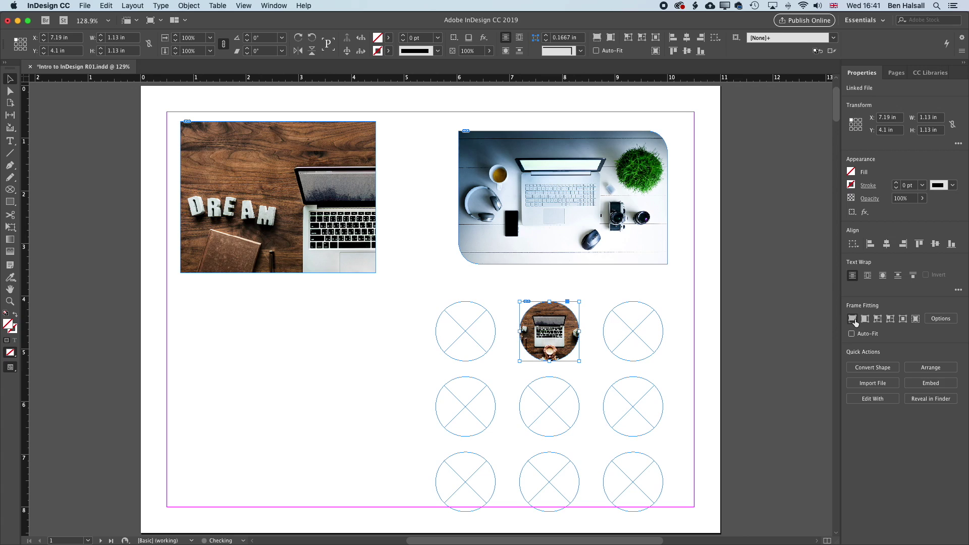
left_click(550, 331)
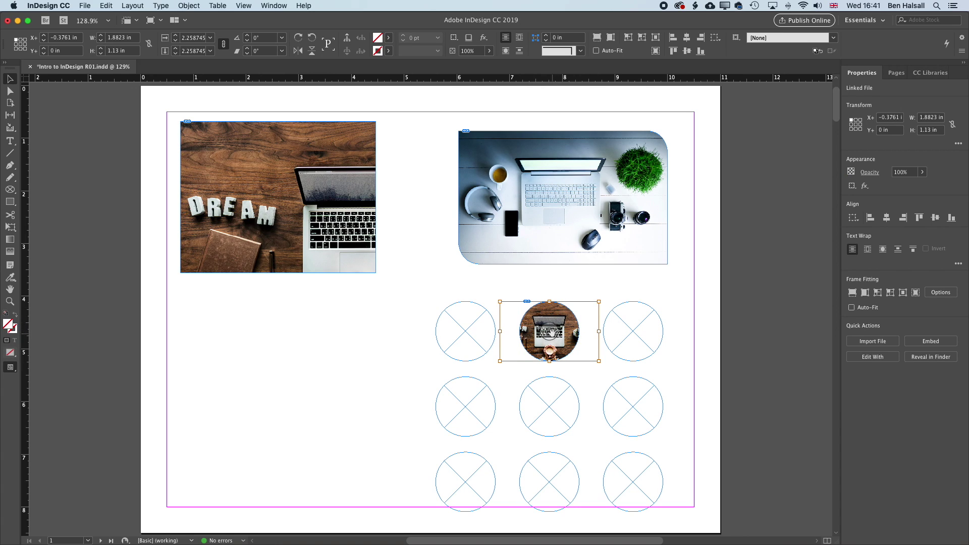
key("Delete")
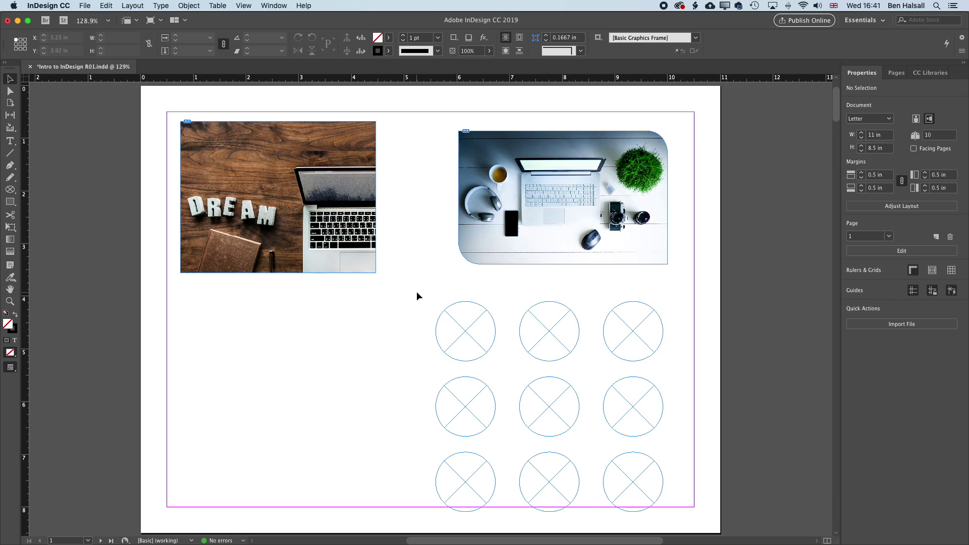
Select all nine circles and combine them into one compound frame with Pathfinder Add.
scroll(419, 294, "down", 4)
left_click_drag(415, 203, 677, 440)
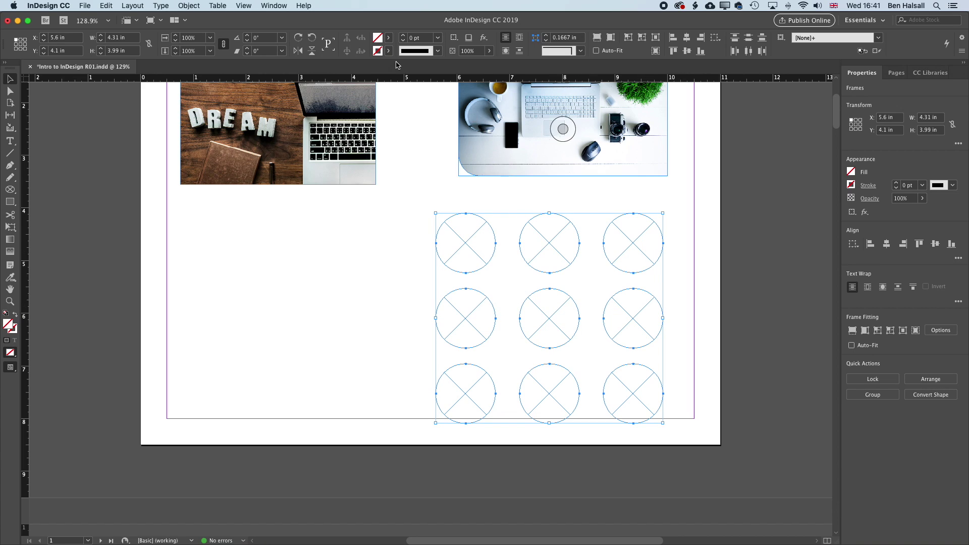
left_click(283, 5)
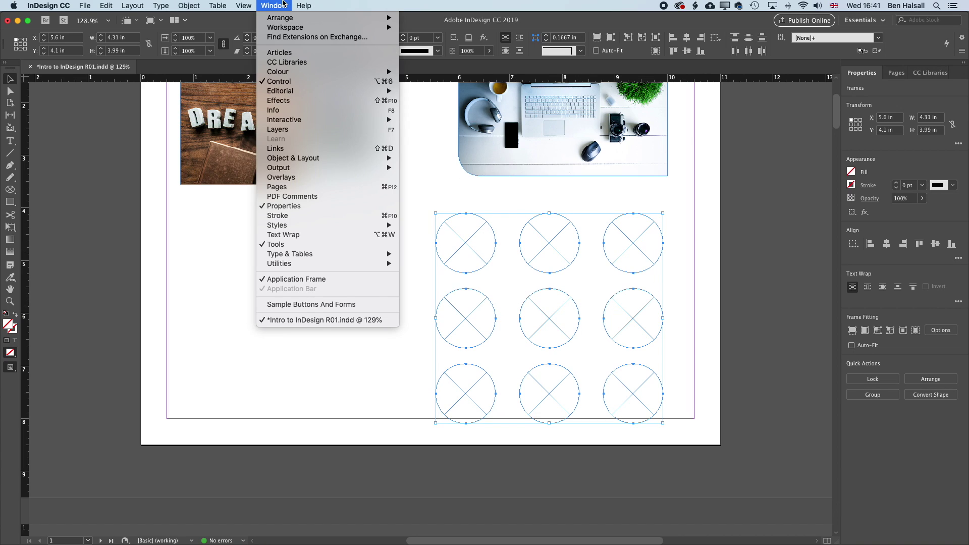
mouse_move(309, 160)
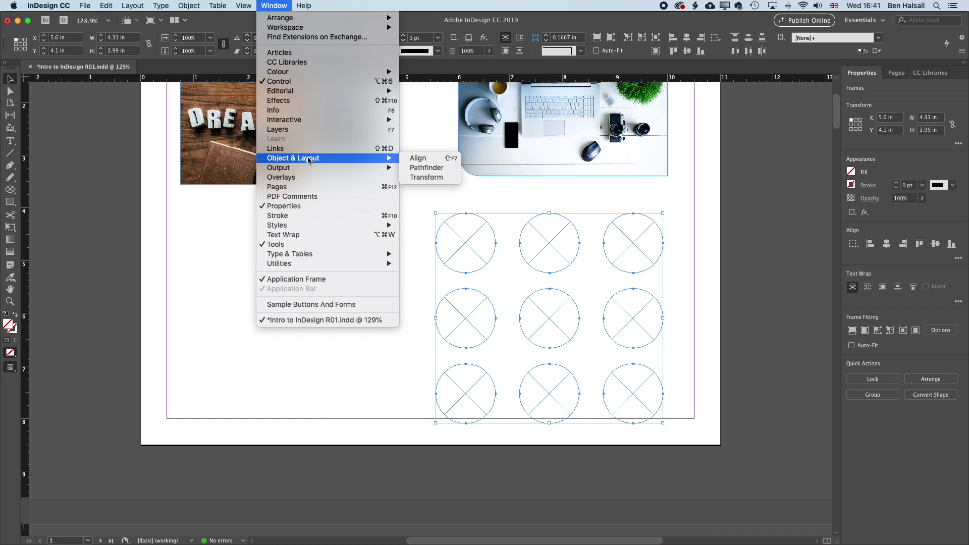
left_click(417, 167)
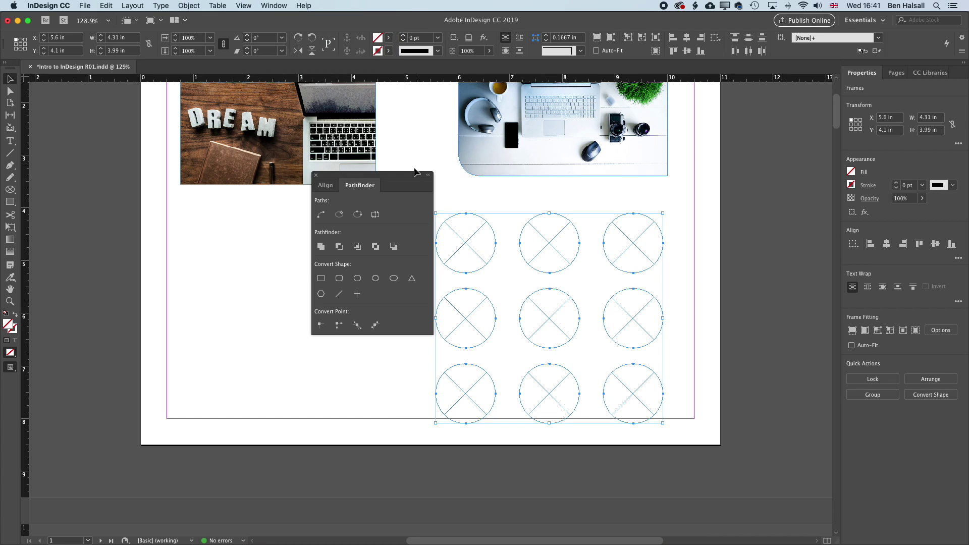
left_click_drag(386, 176, 313, 232)
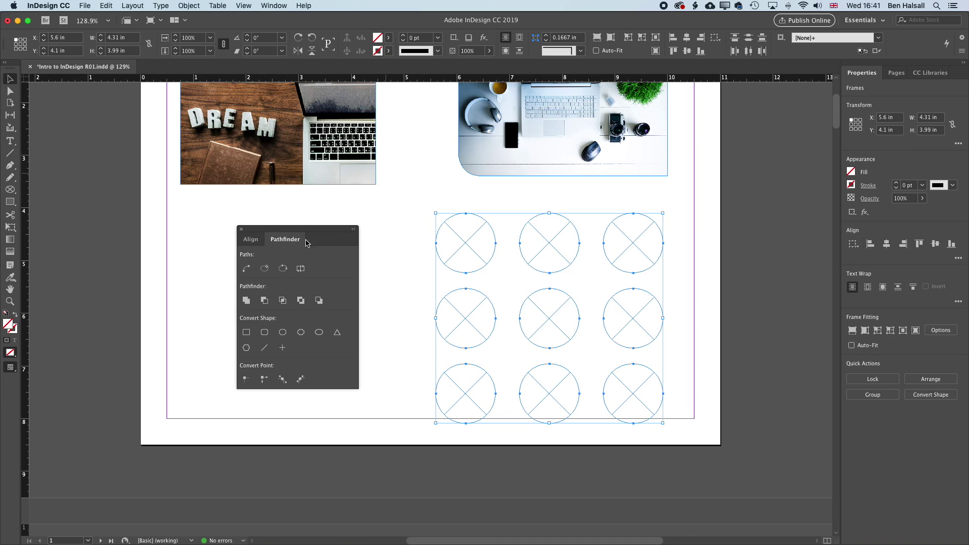
left_click(246, 301)
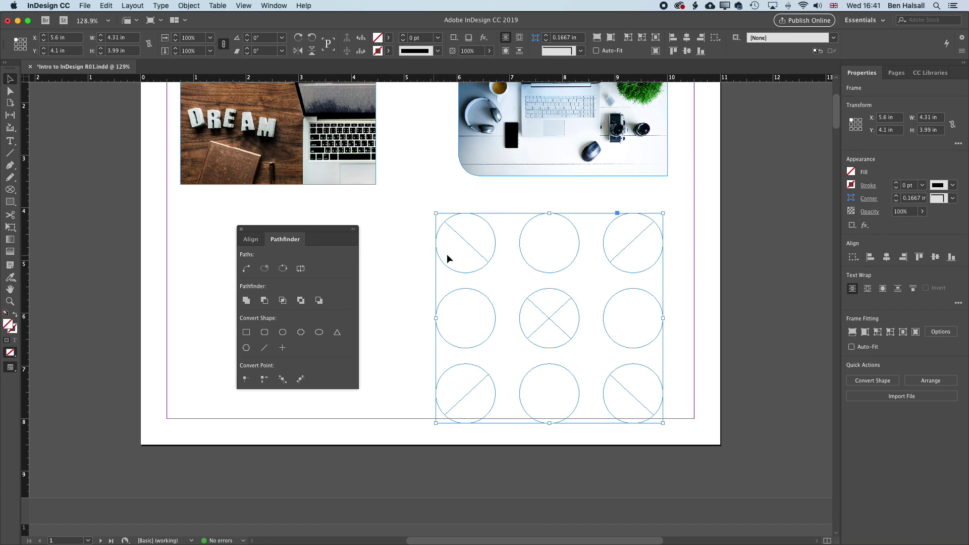
Place beverage-coffee-computer-877695.jpg into the circle grid and fill it proportionally.
left_click(85, 5)
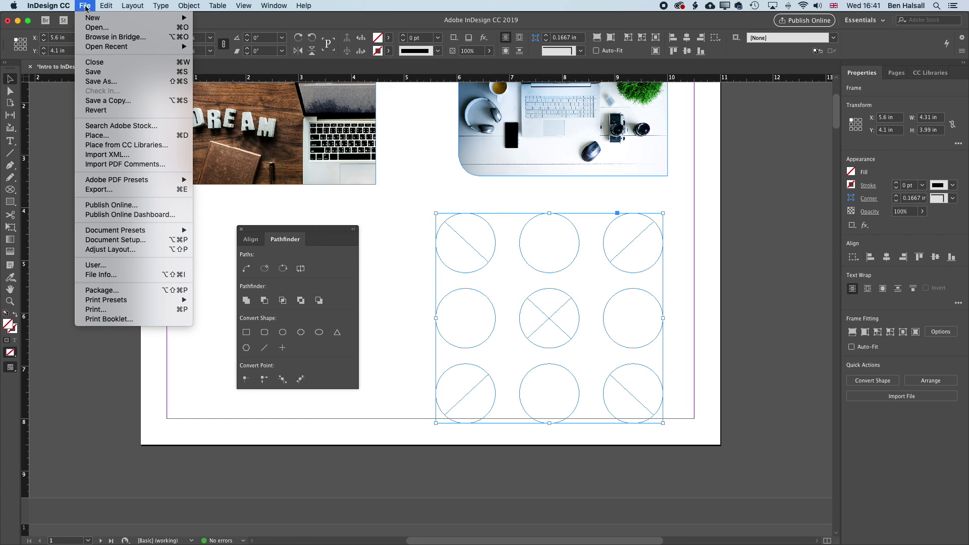
left_click(104, 135)
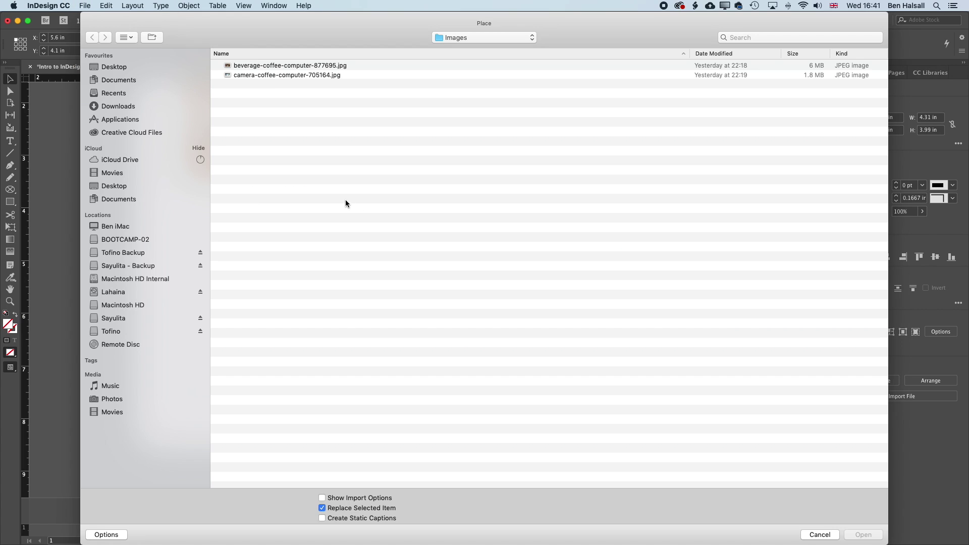
left_click(307, 68)
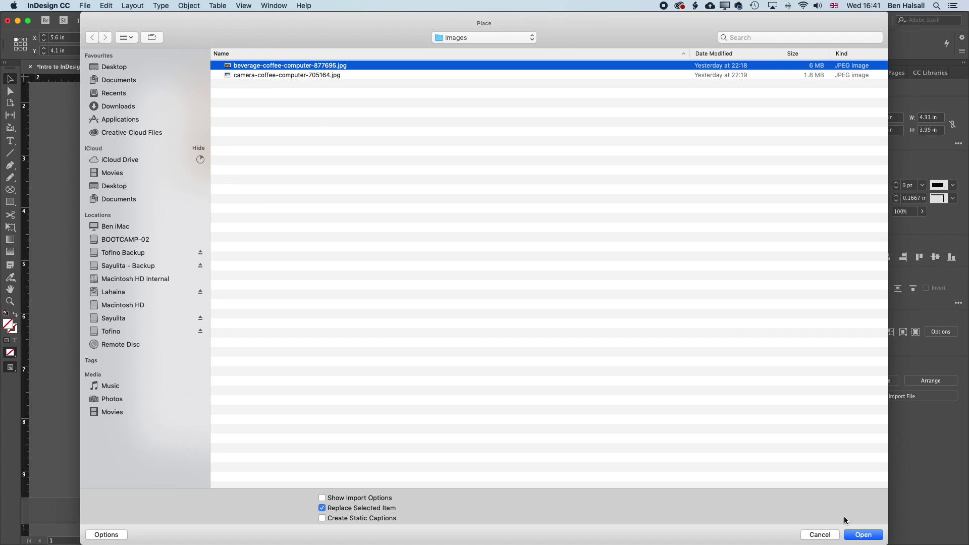
left_click(863, 535)
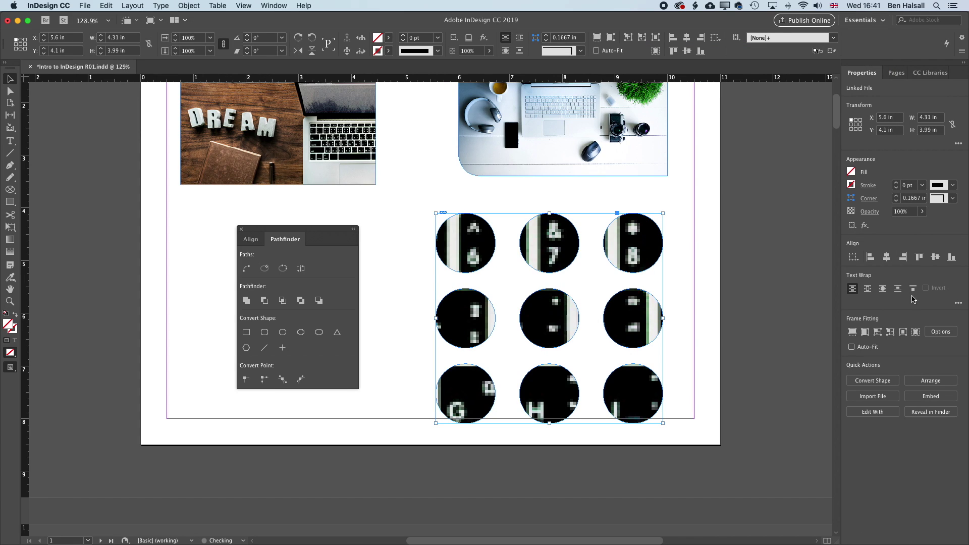
left_click(852, 332)
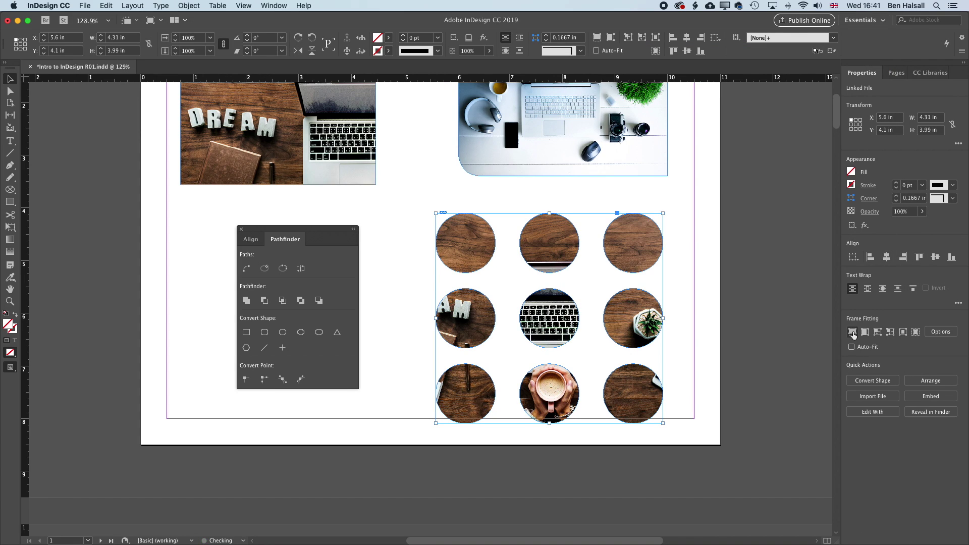
Shift the photo right and down within the circles, enlarge it slightly, then reselect the grid.
left_click(548, 319)
left_click_drag(548, 319, 592, 323)
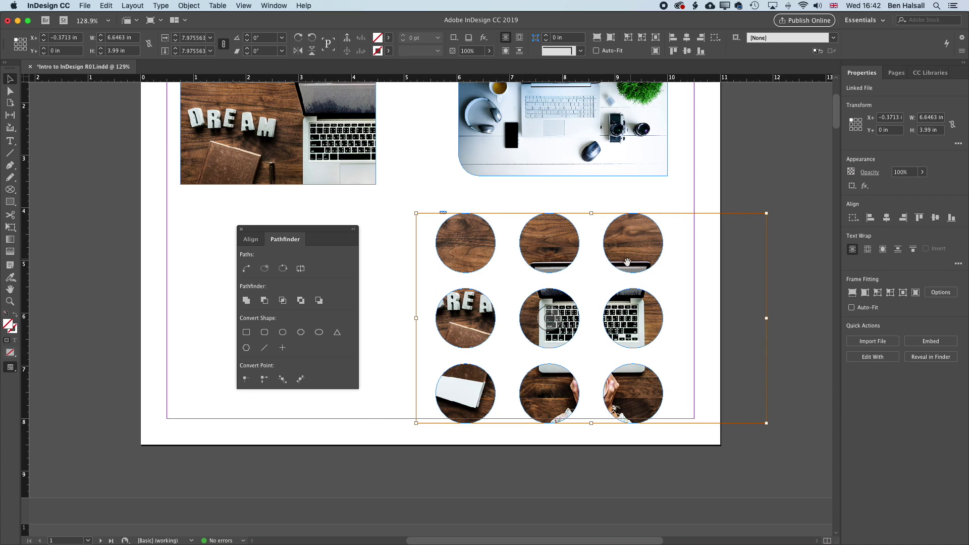
left_click_drag(415, 214, 401, 205)
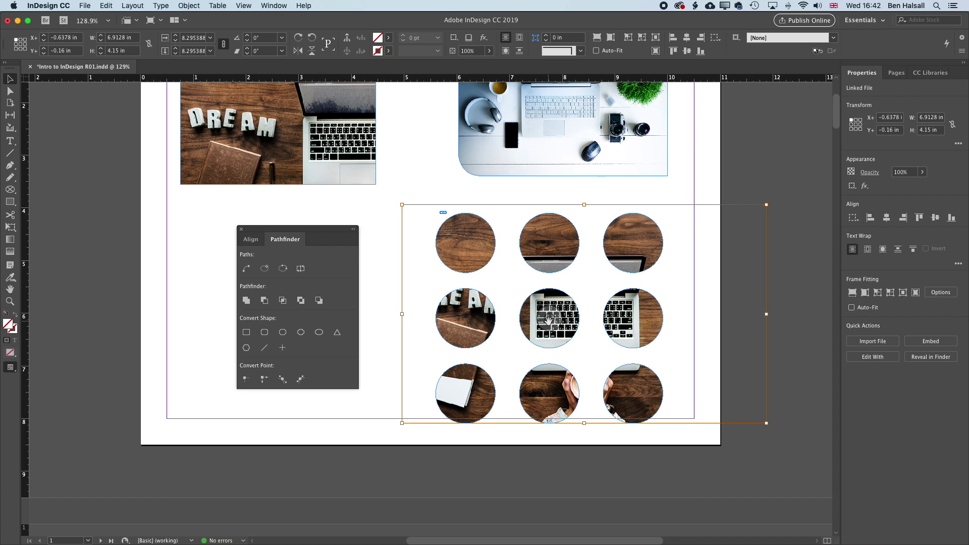
left_click_drag(551, 318, 560, 323)
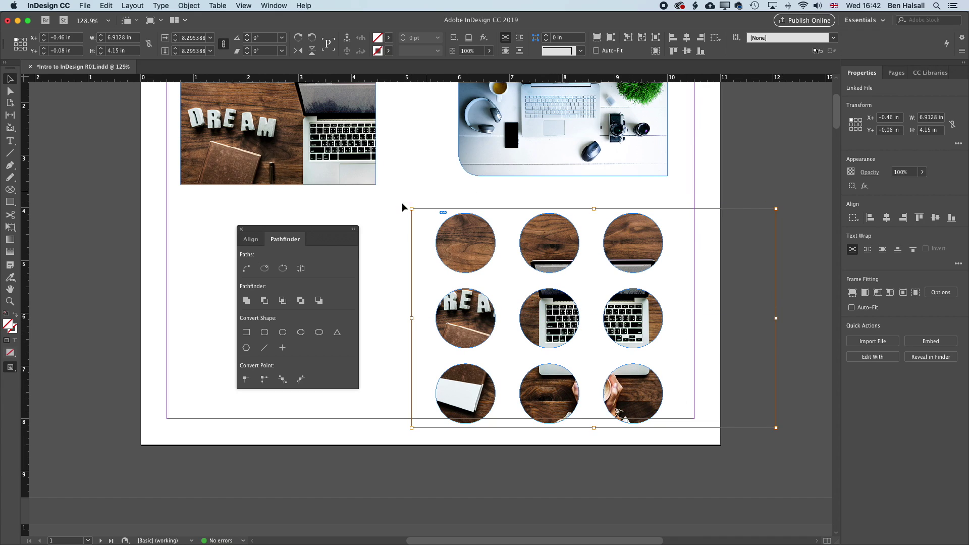
left_click(380, 297)
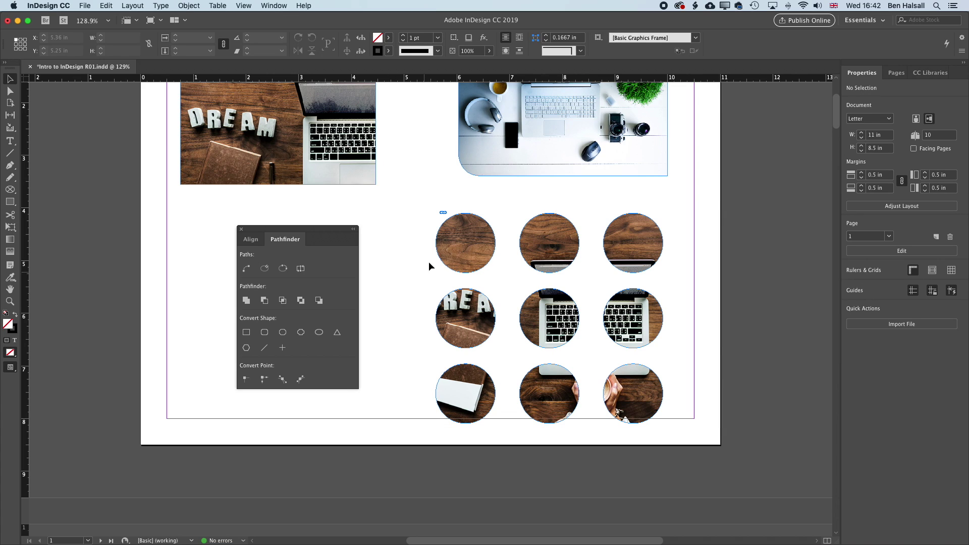
left_click(470, 255)
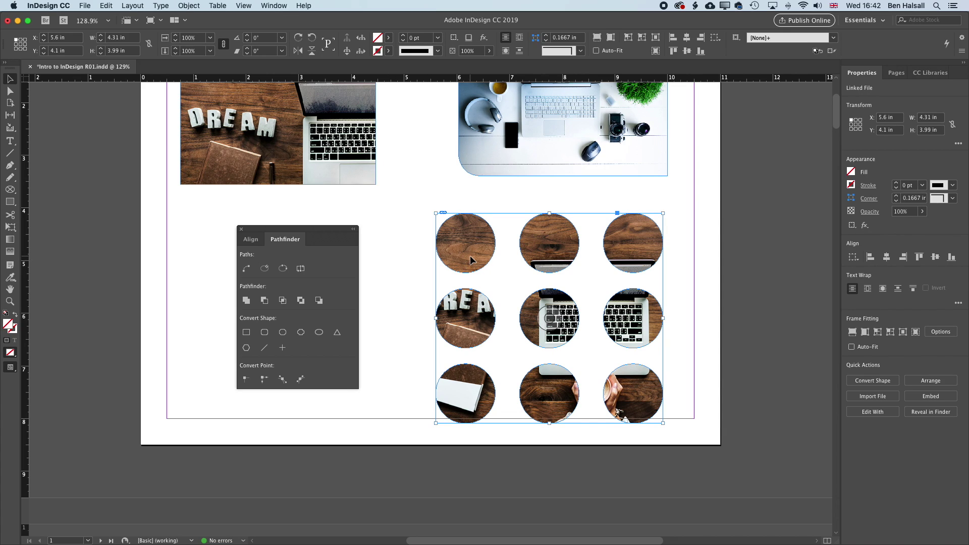
Close Pathfinder and draw a rectangular frame left of the circle grid.
left_click(241, 230)
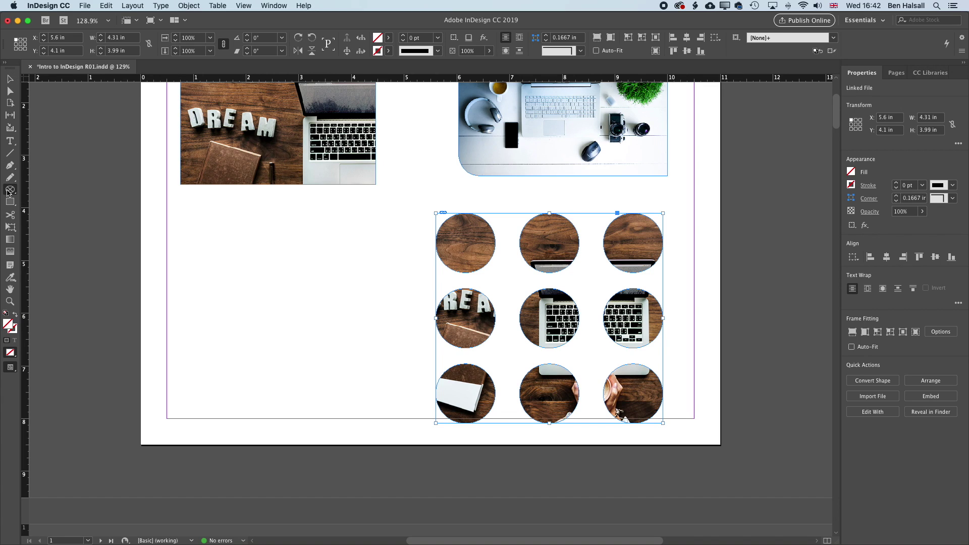
left_click_drag(7, 193, 37, 202)
mouse_move(199, 221)
left_mouse_down()
mouse_move(266, 268)
mouse_move(363, 373)
left_mouse_up()
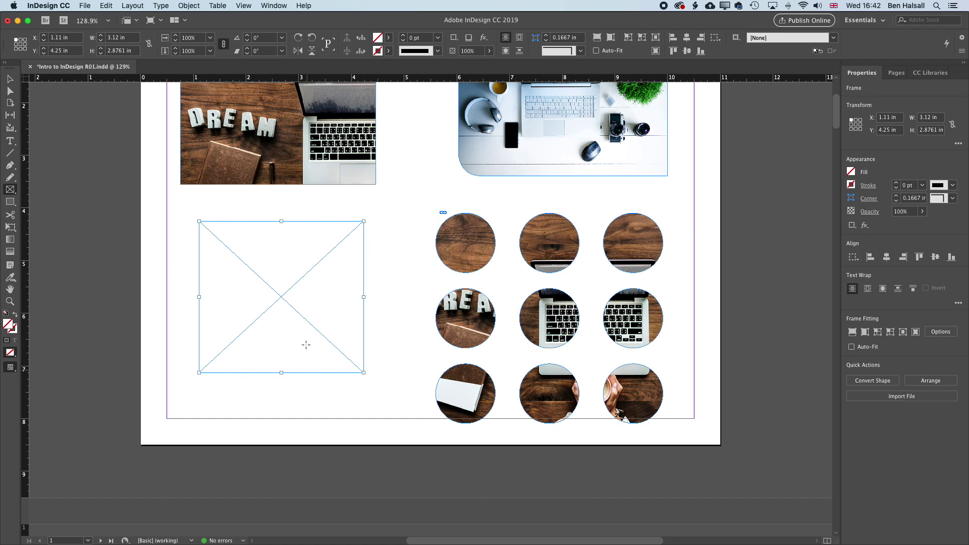
Place camera-coffee-computer-705164.jpg into the new frame and fit the content proportionally.
left_click(84, 6)
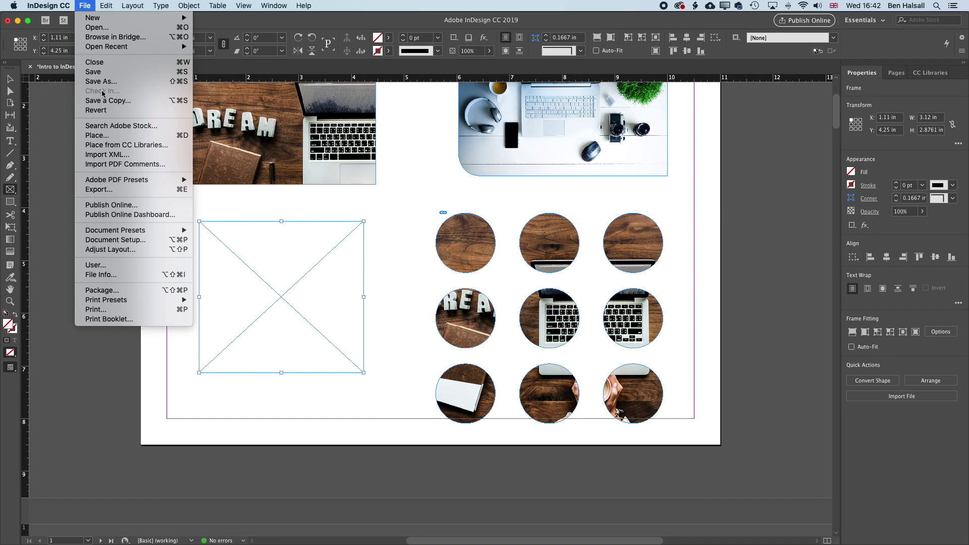
left_click(107, 135)
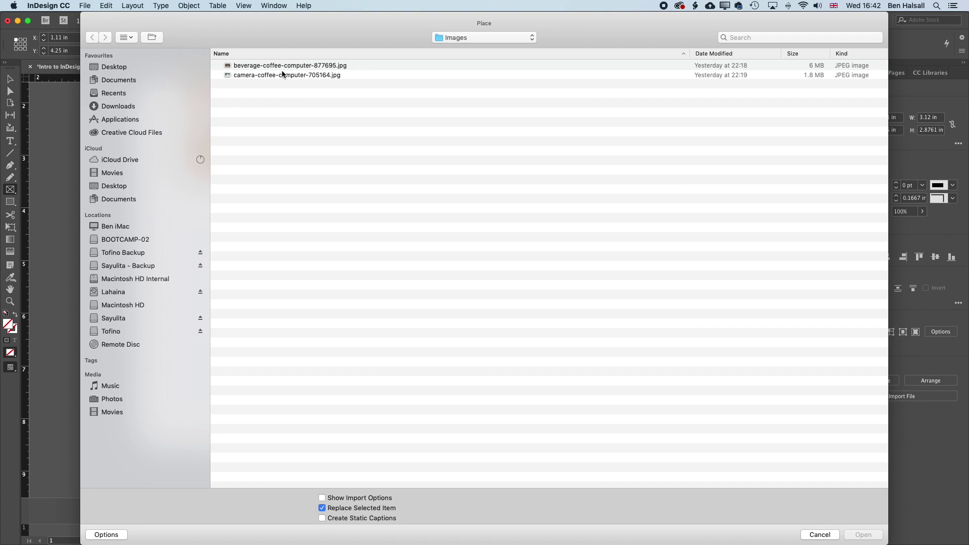
left_click(281, 76)
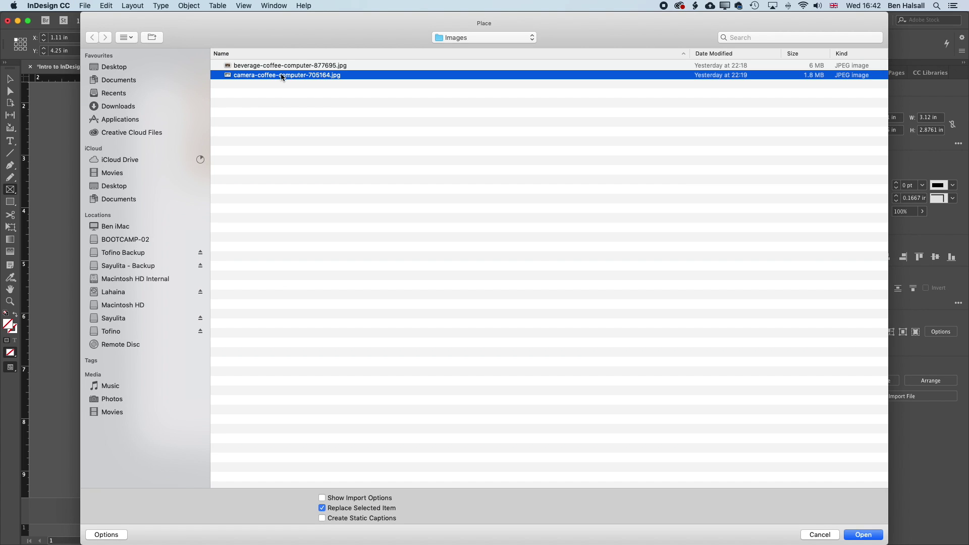
left_click(863, 535)
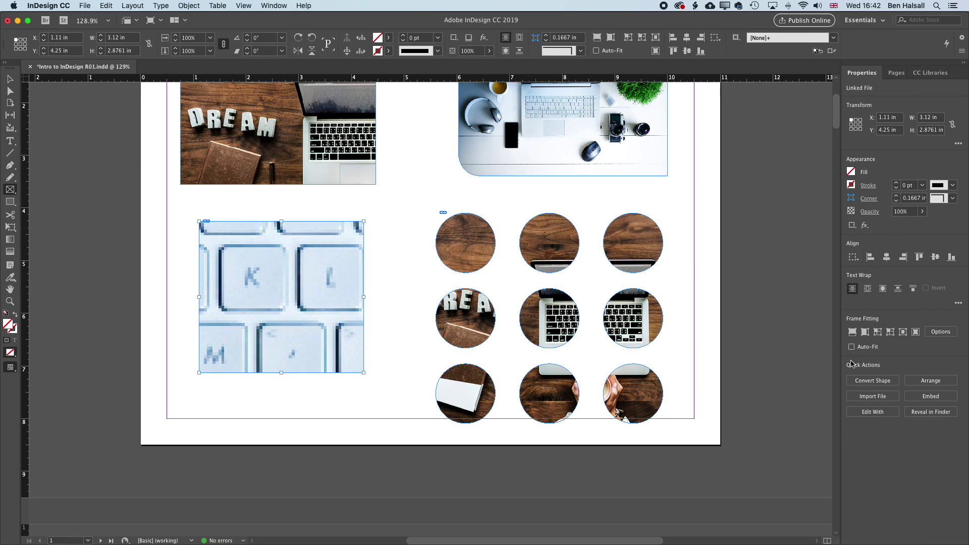
left_click(852, 335)
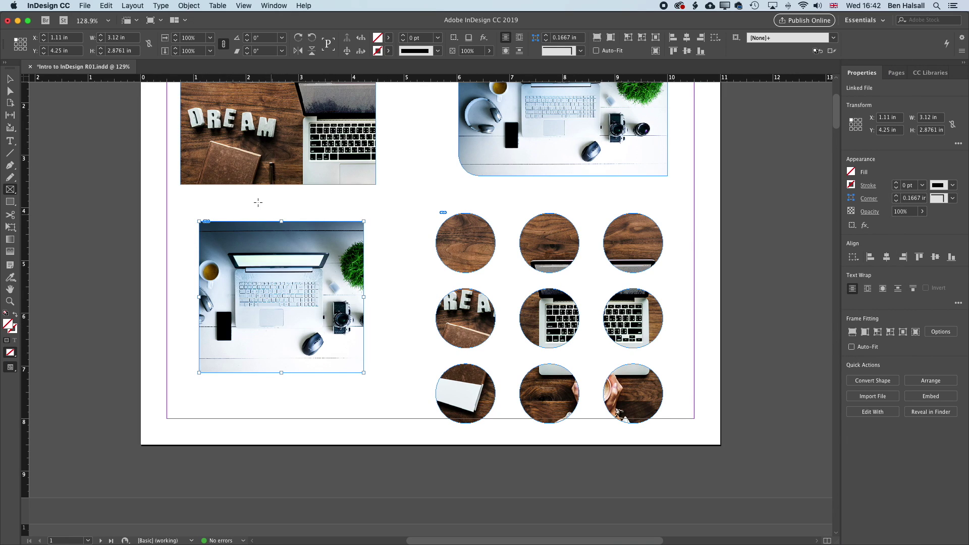
Drag the laptop frame's four corner anchors with Direct Selection to skew it into a slanted shape.
left_click(10, 90)
left_click(369, 223)
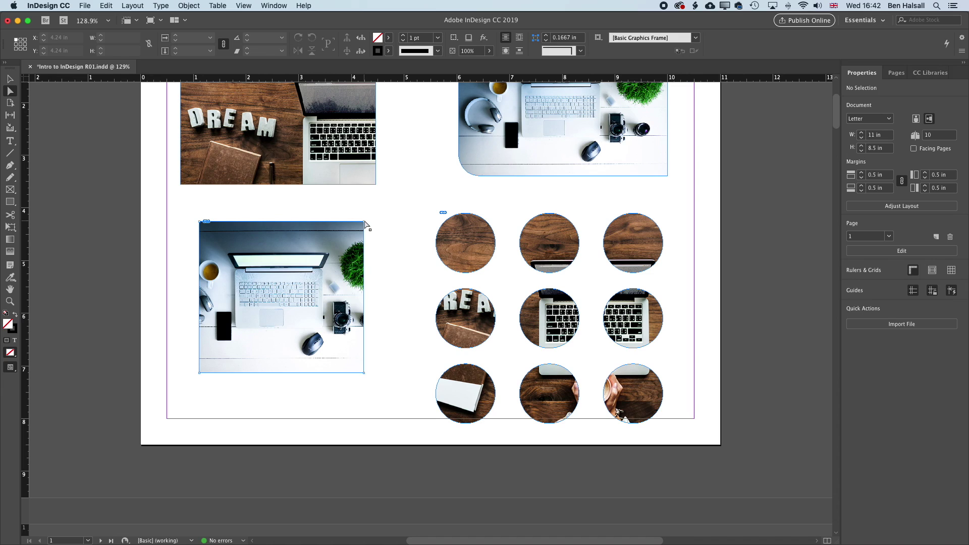
left_click(366, 226)
left_click_drag(365, 223, 384, 243)
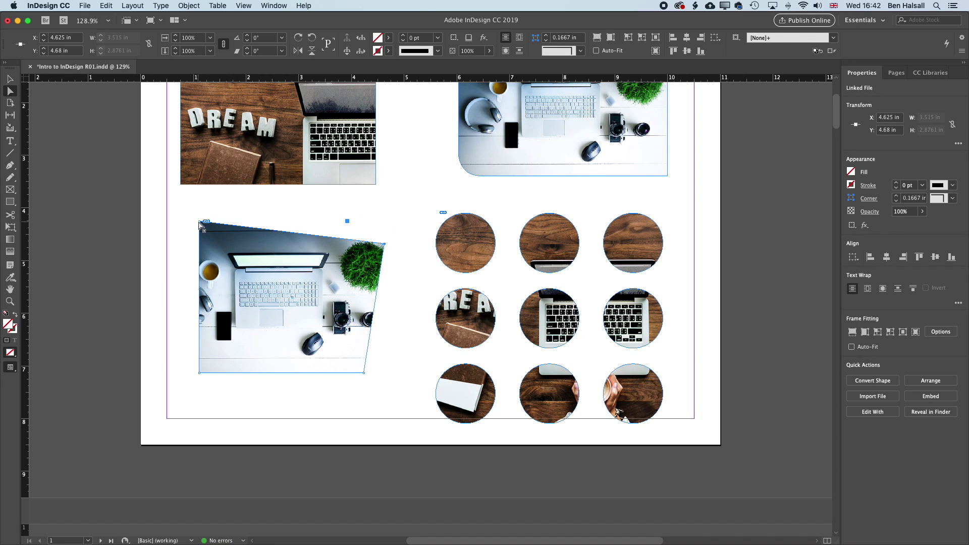
left_click_drag(199, 222, 211, 307)
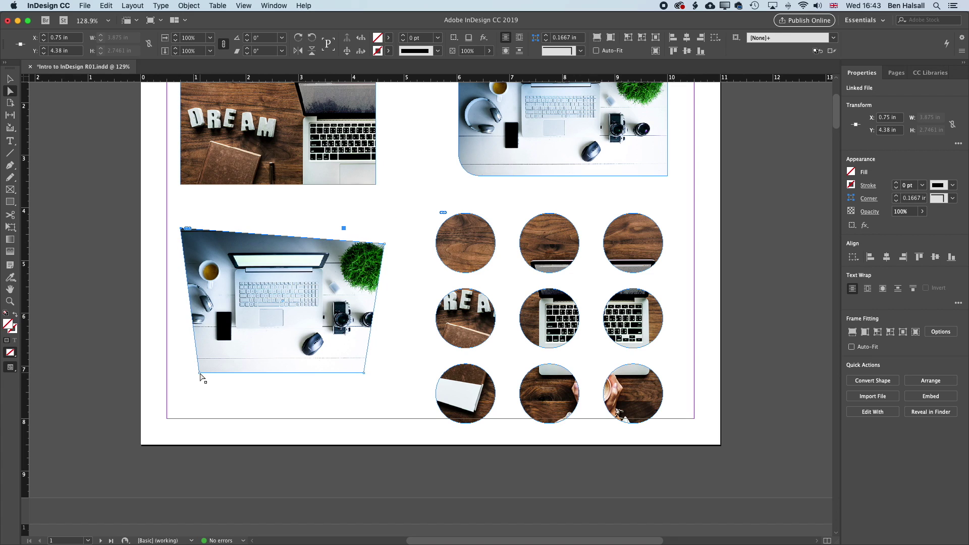
left_click_drag(199, 372, 192, 357)
mouse_move(365, 372)
left_mouse_down()
mouse_move(364, 352)
mouse_move(353, 368)
left_mouse_up()
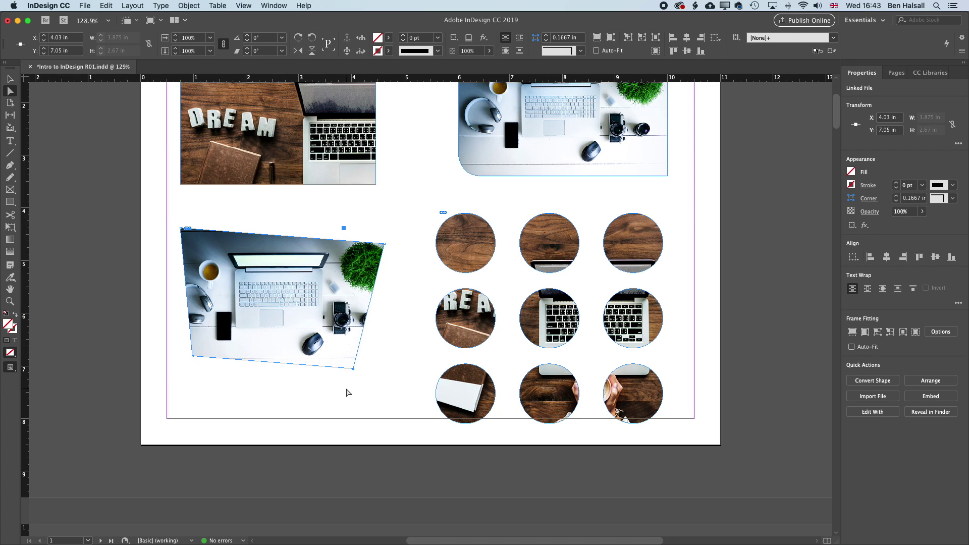
Copy the skewed laptop frame, paste it in place at X 0.75 in, Y 4.38 in, and select the copy.
left_click(9, 79)
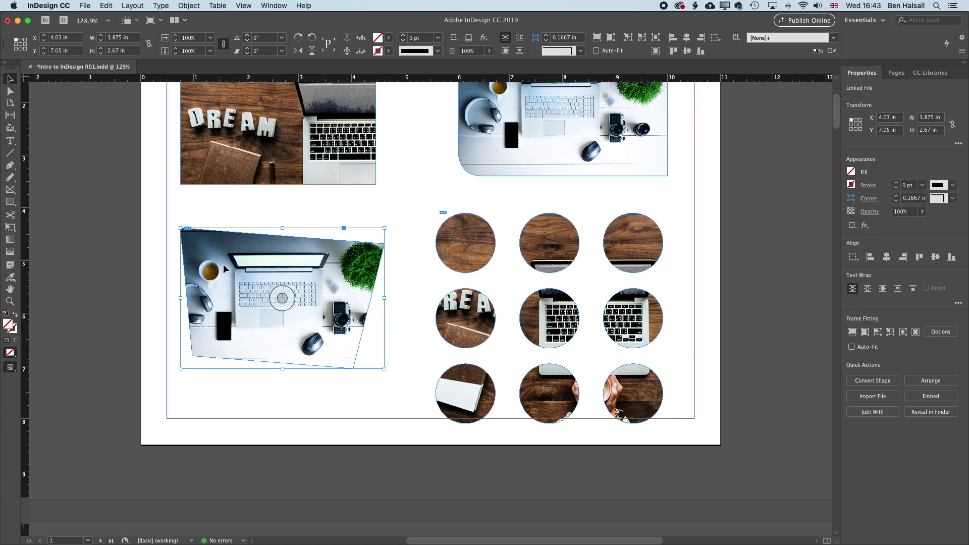
left_click(106, 6)
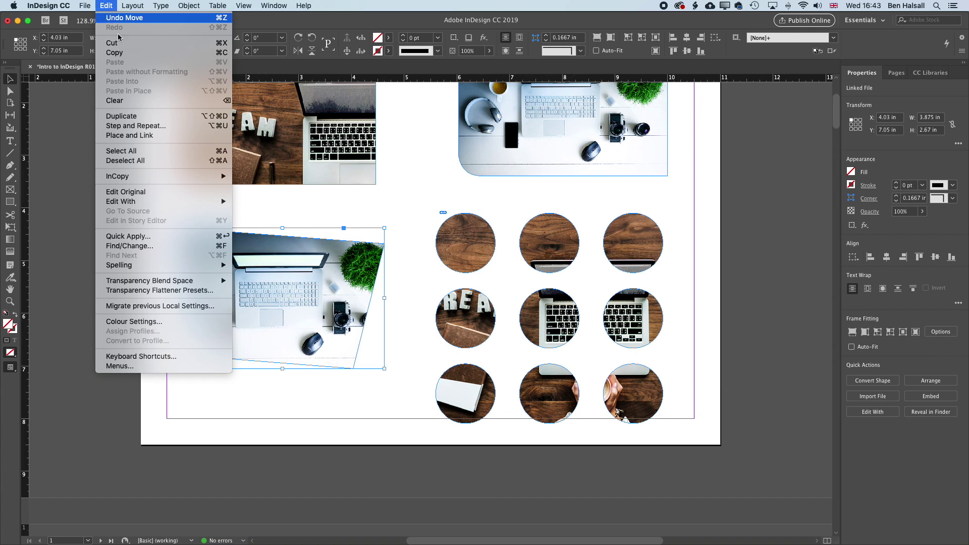
left_click(128, 53)
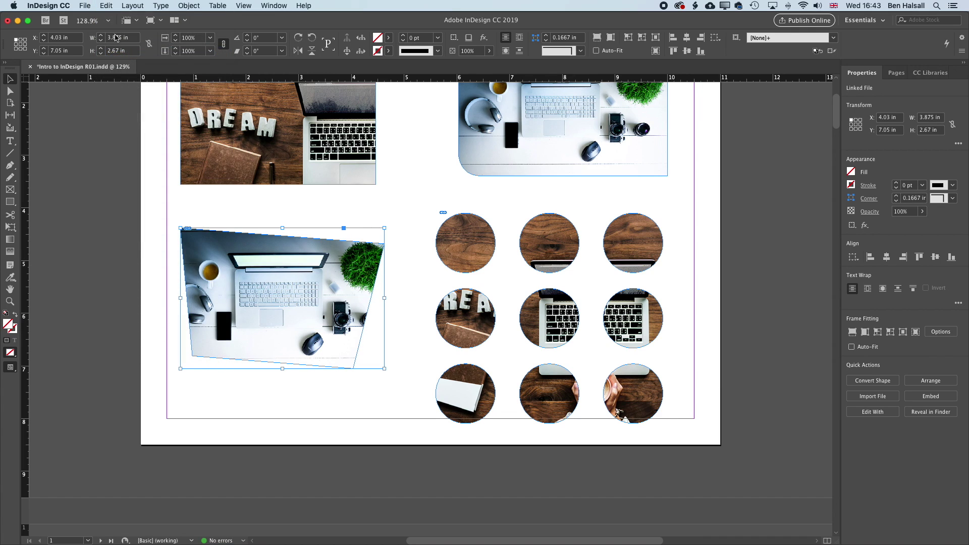
left_click(108, 4)
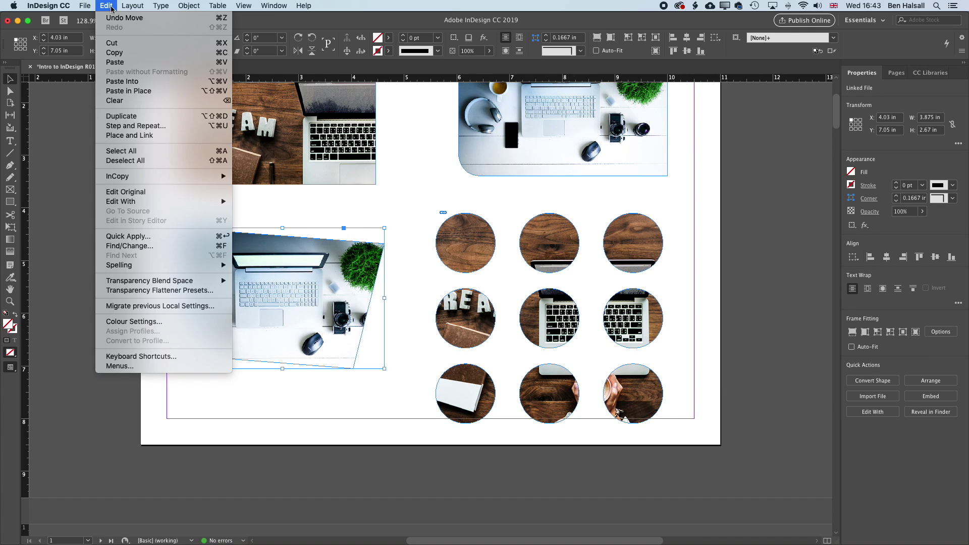
left_click(137, 93)
left_click(284, 299)
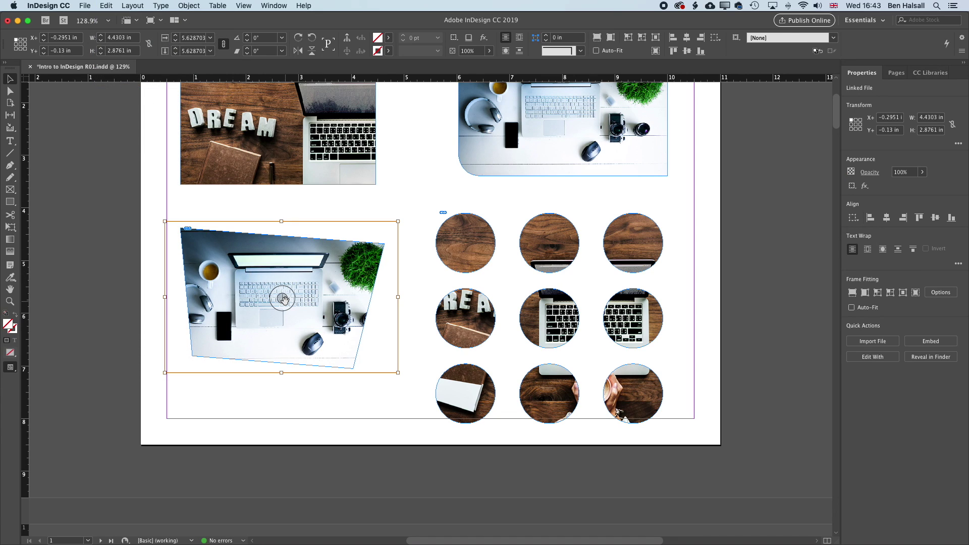
left_click(281, 296)
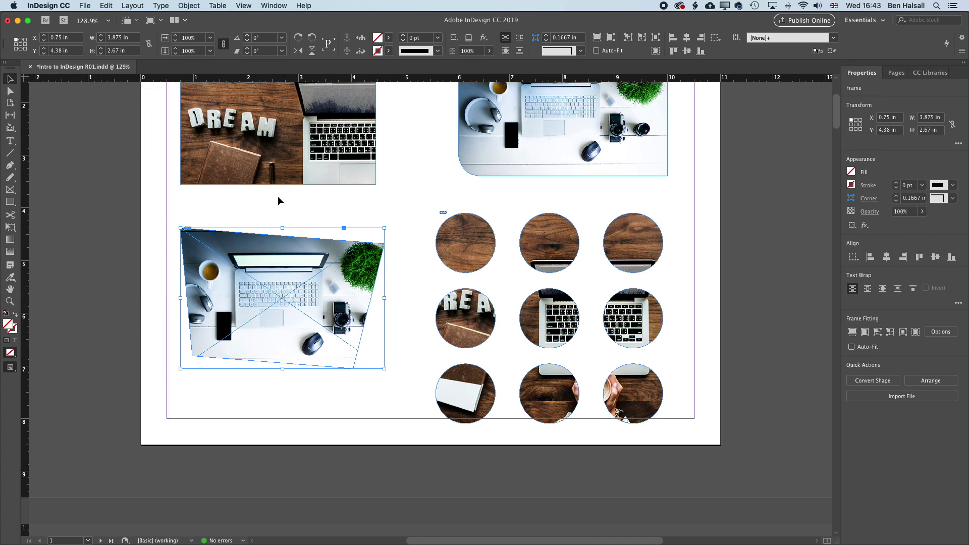
Fill the copied frame with magenta C=0 M=100 Y=0 K=0 and set its content to Unassigned.
left_click(388, 37)
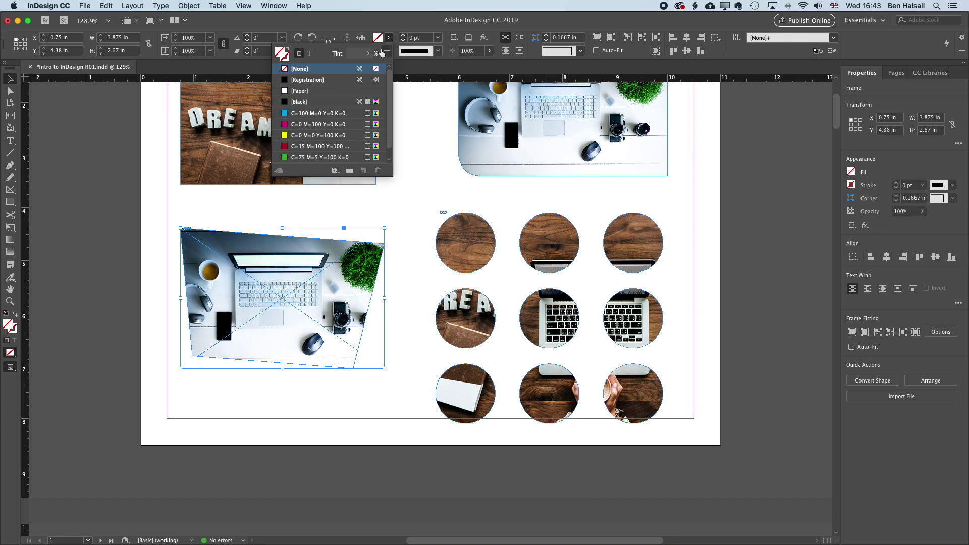
left_click(325, 124)
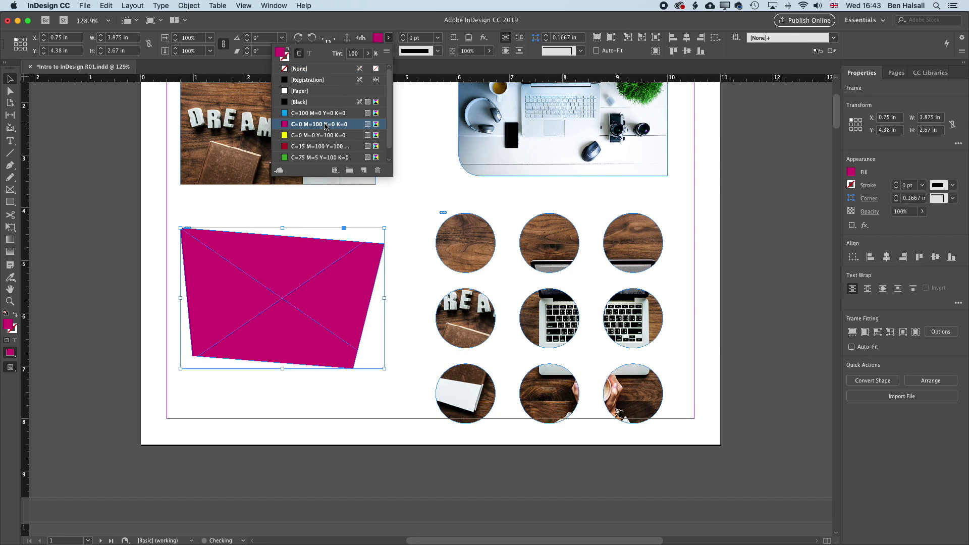
left_click(189, 5)
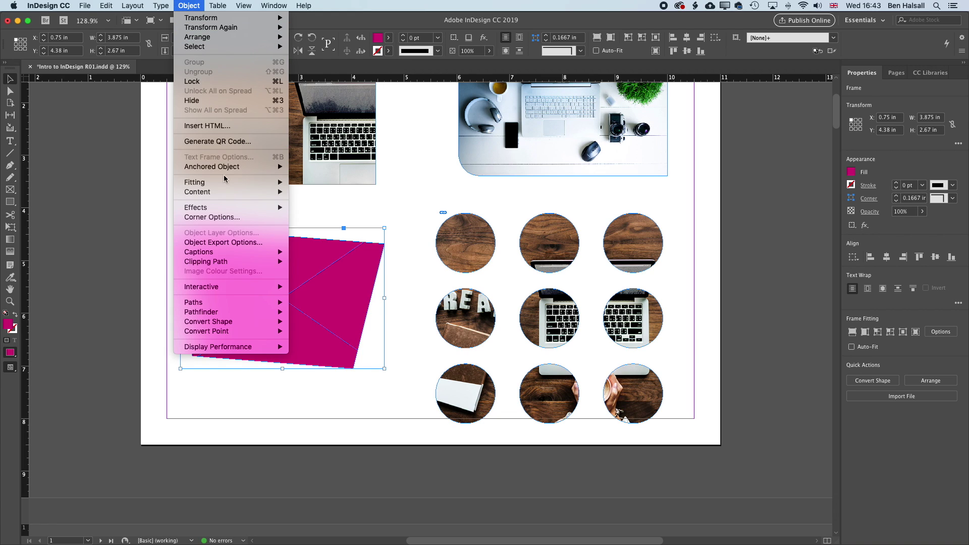
mouse_move(227, 192)
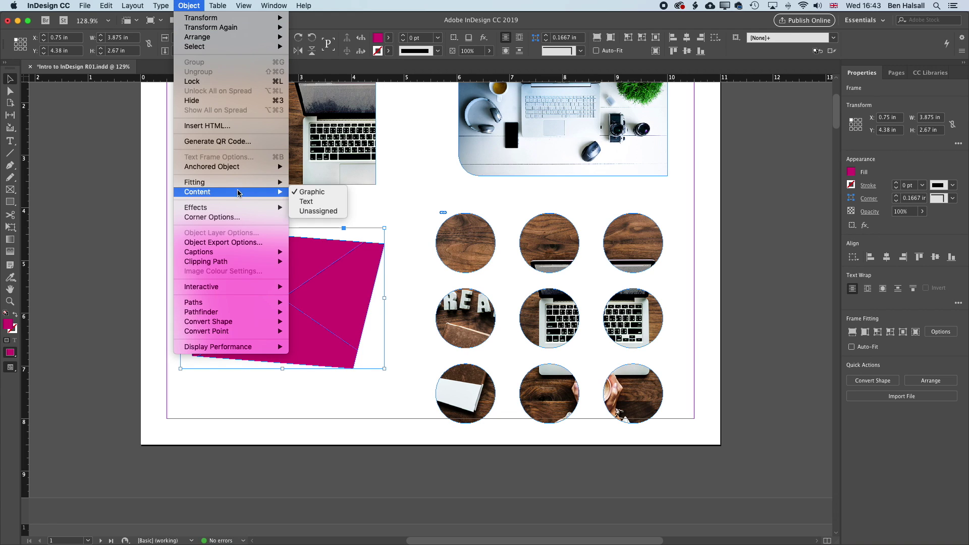
left_click(323, 211)
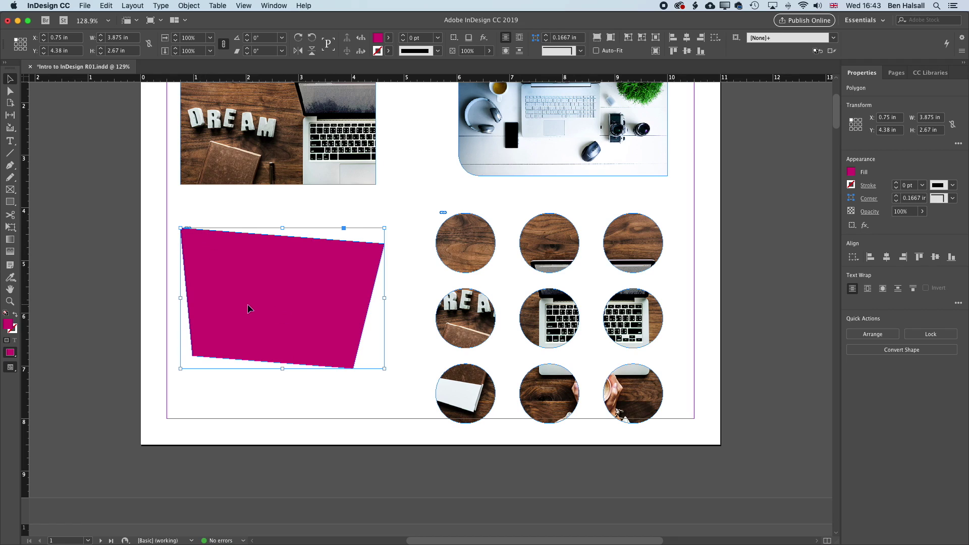
Offset the magenta shape down-right, send it to back, and nudge it to X 1.01 in, Y 4.6 in.
left_click_drag(275, 297, 284, 307)
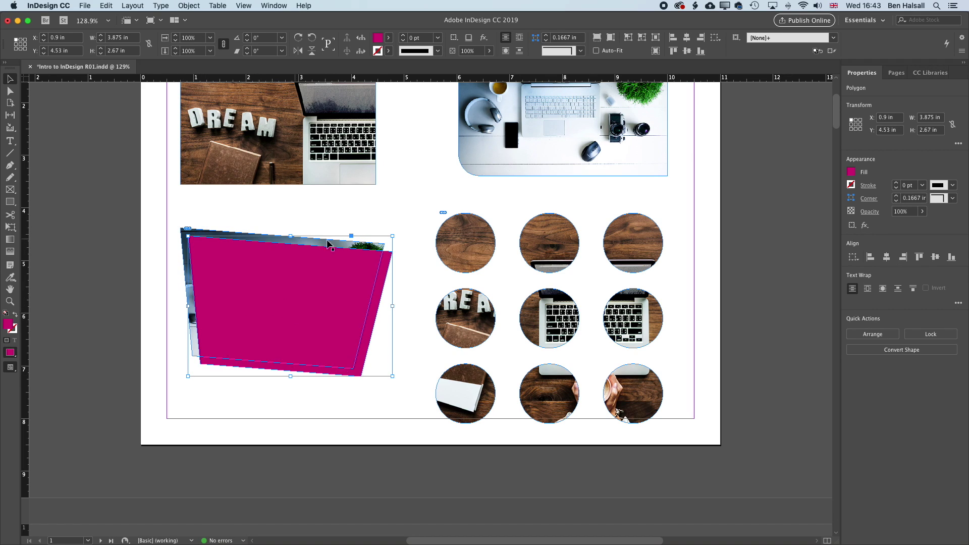
left_click(222, 43)
left_click(188, 5)
mouse_move(197, 41)
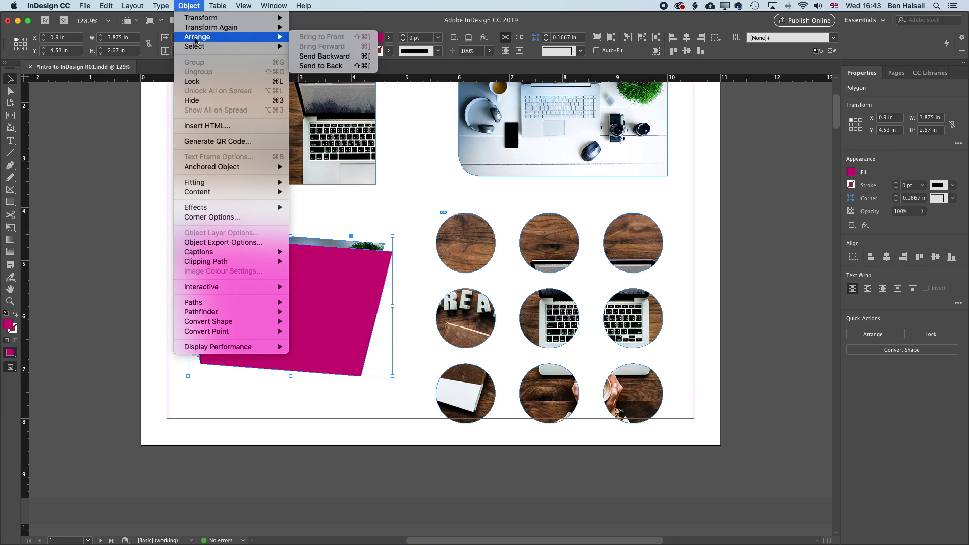
left_click(331, 65)
left_click_drag(269, 306, 305, 317)
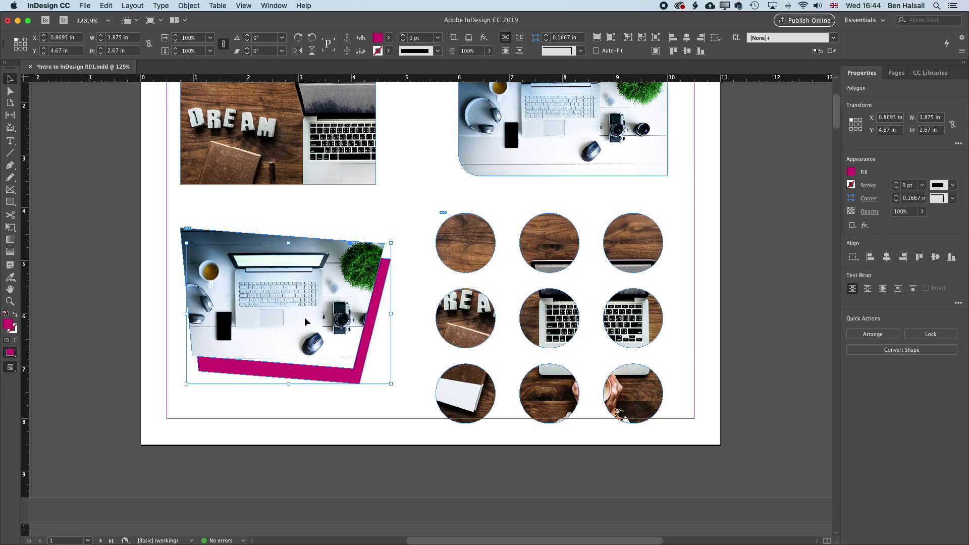
key("shift+Right")
key("Up")
key("Up")
key("Up")
key("Up")
key("Up")
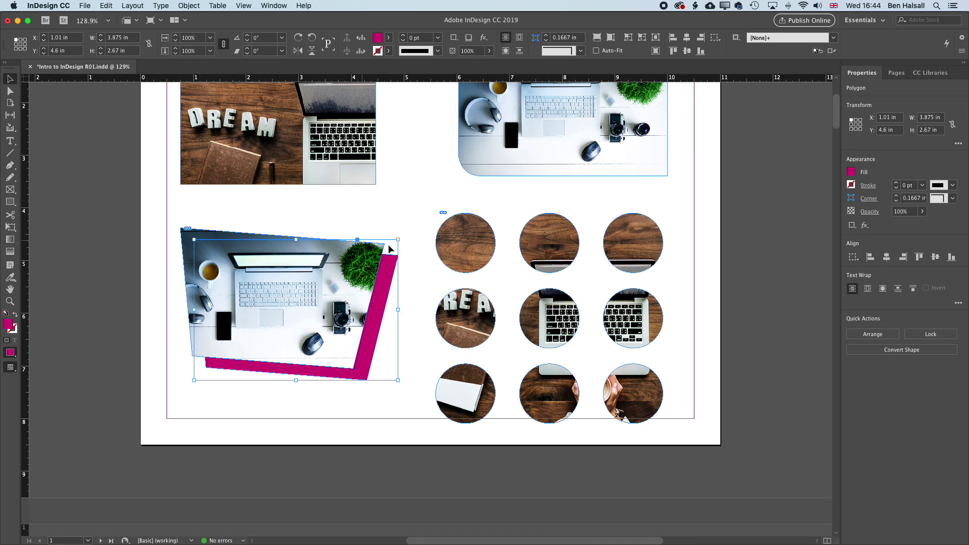
left_click(158, 312)
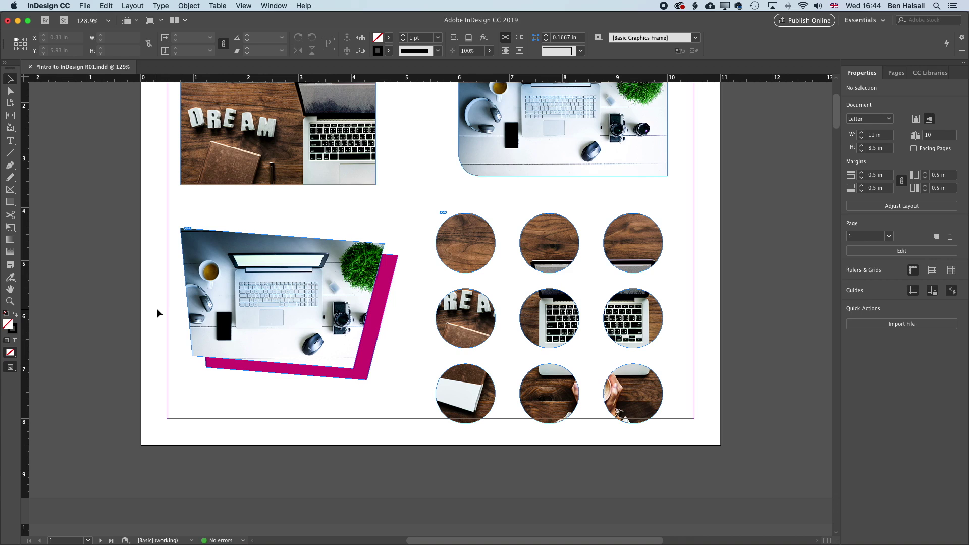
Show the Links panel and drag its bottom edge down to expand Link Info.
left_click(295, 273)
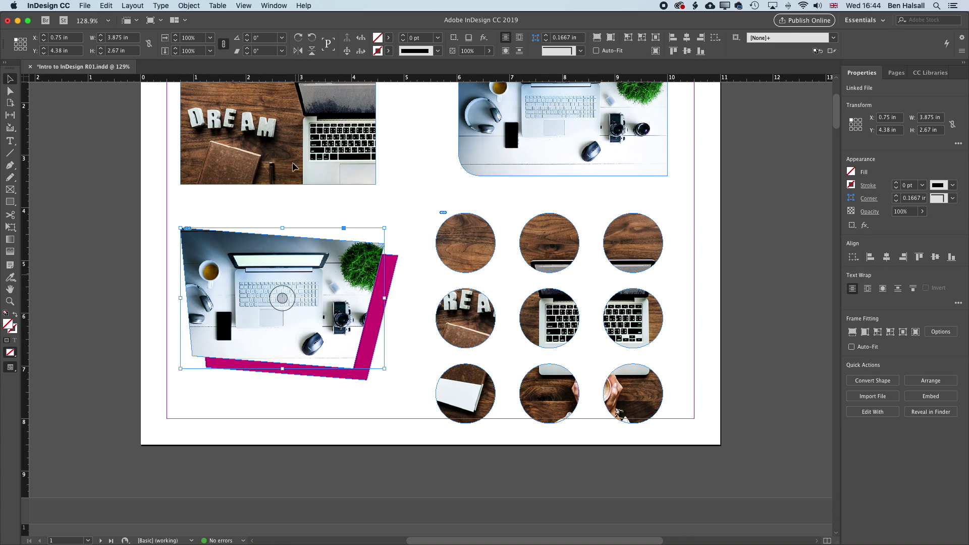
left_click(272, 6)
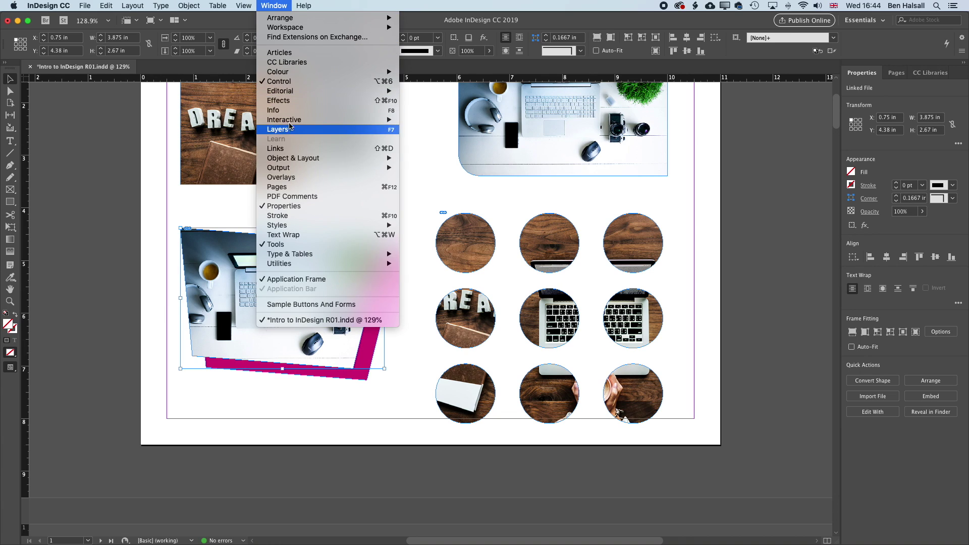
left_click(289, 148)
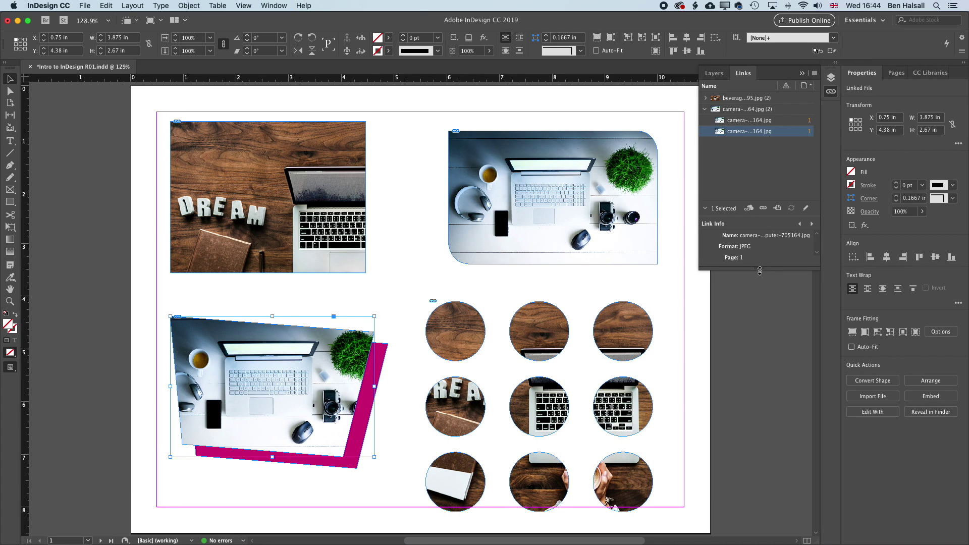
left_click_drag(760, 271, 760, 495)
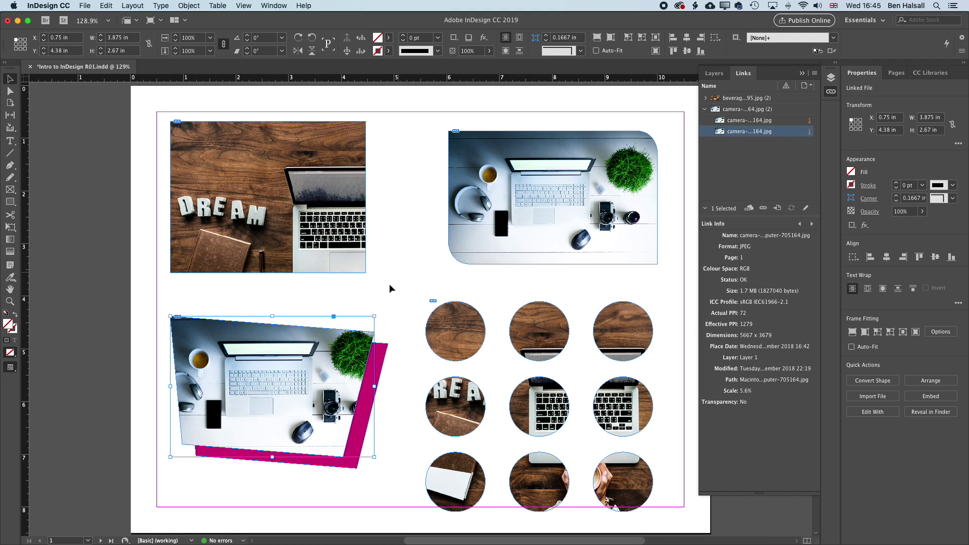
left_click(378, 295)
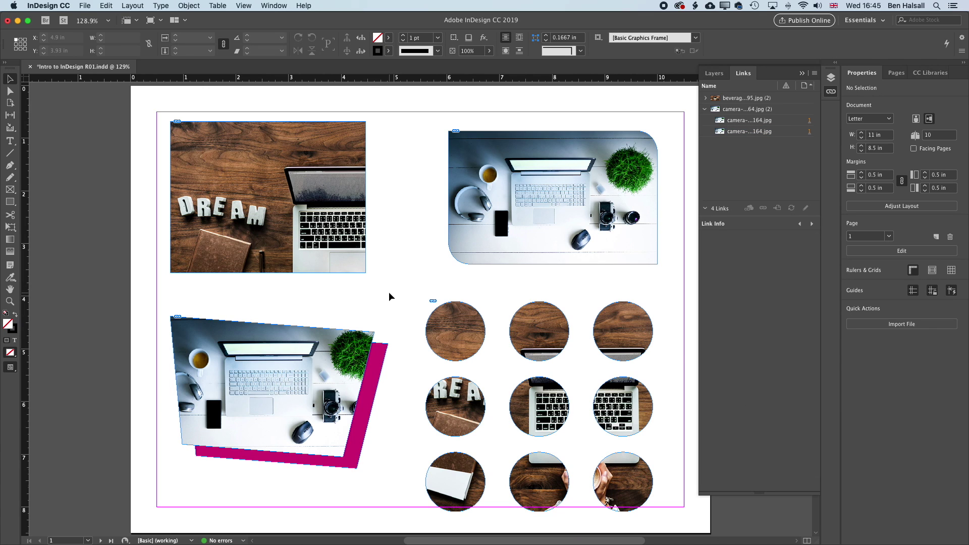
Zoom to 600% on the skewed laptop photo, pan to its plant corner, and select the image.
scroll(389, 292, "up", 5)
scroll(338, 288, "up", 2)
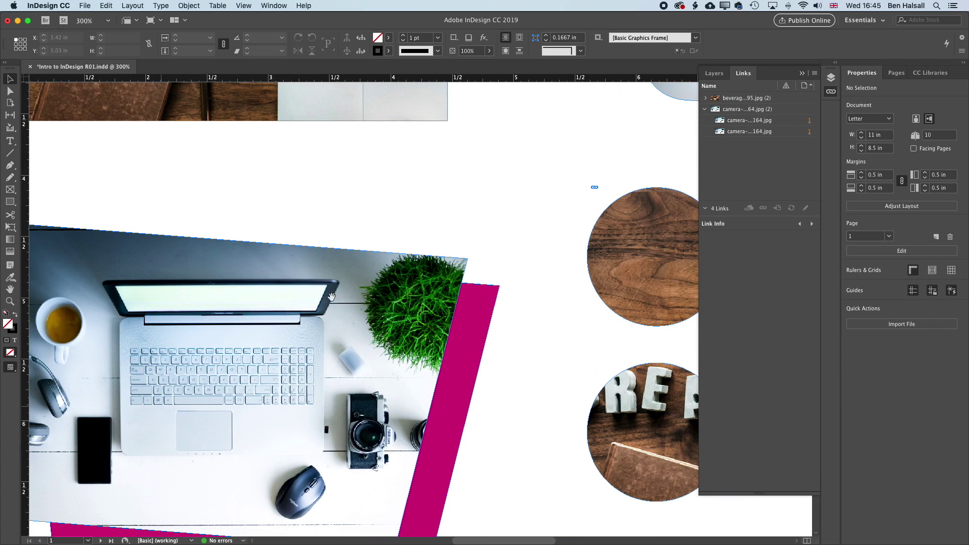
scroll(398, 201, "up", 2)
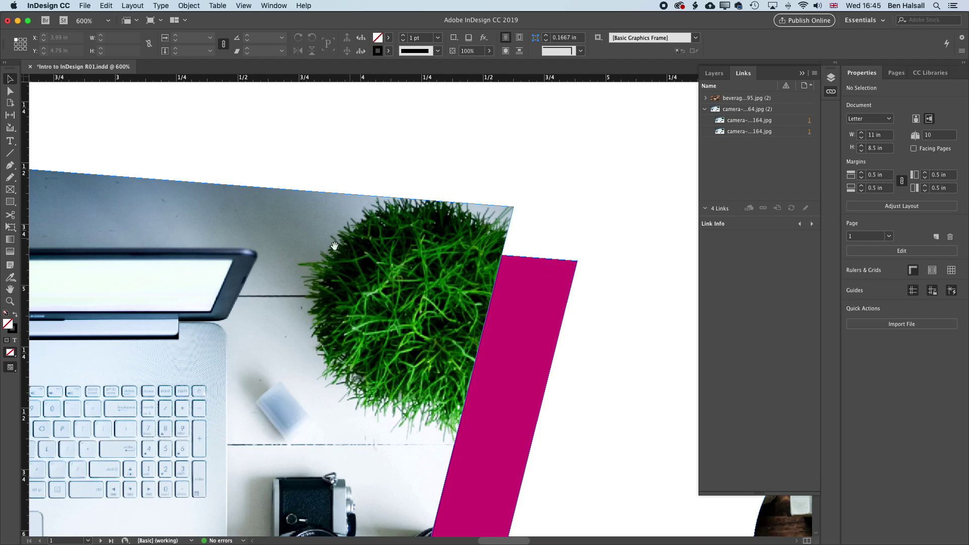
left_click_drag(327, 244, 447, 216)
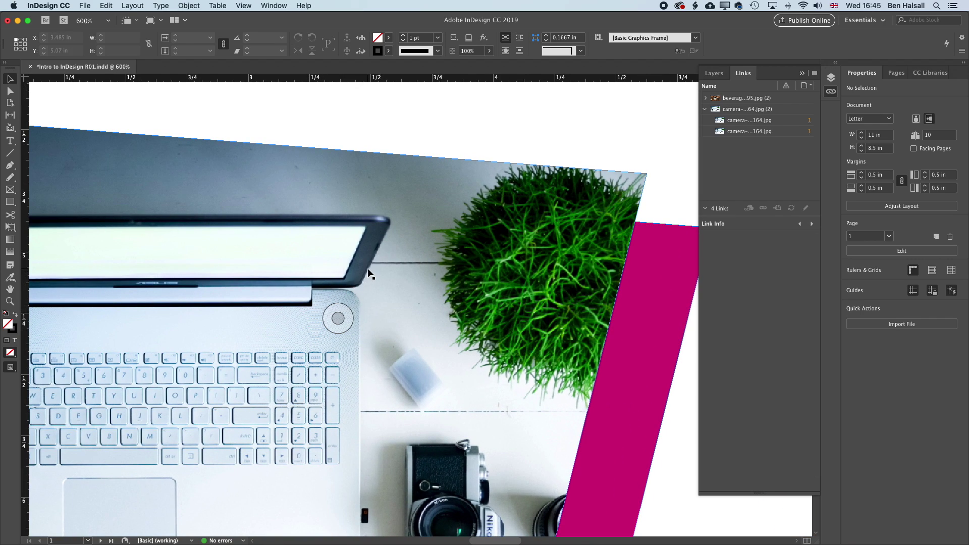
left_click(581, 194)
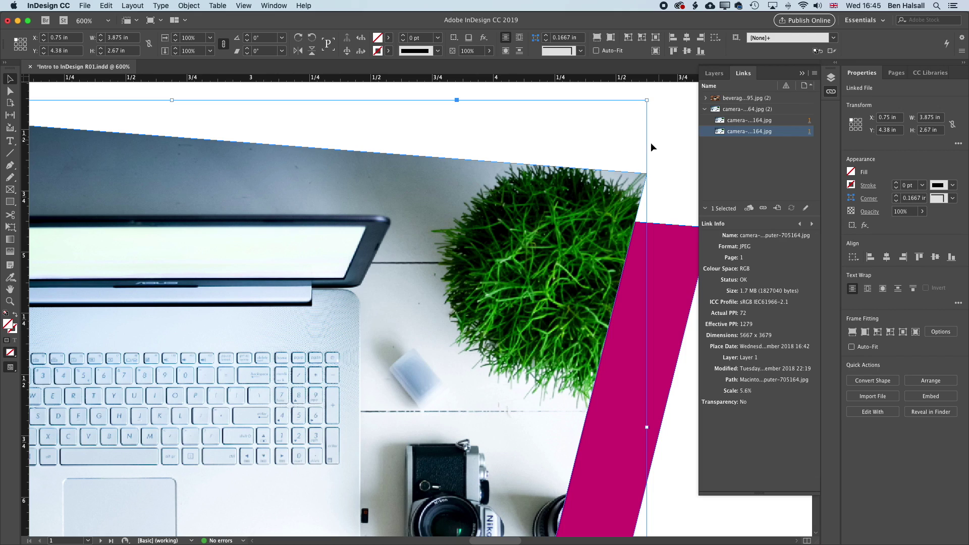
Set the laptop photo to High Quality Display and pan to the phone and headphones area.
right_click(513, 221)
mouse_move(546, 513)
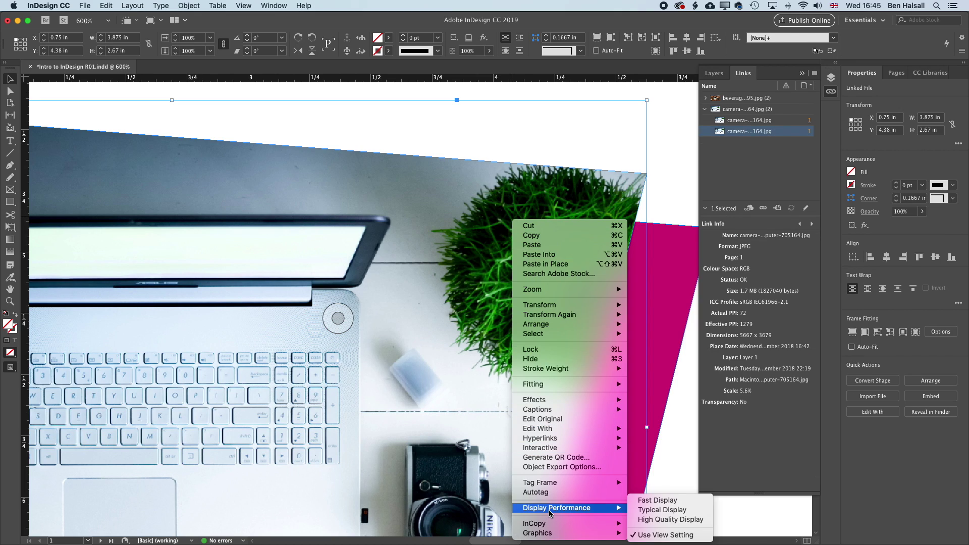
left_click(667, 520)
left_click(337, 317)
scroll(351, 369, "left", 10)
scroll(352, 369, "down", 6)
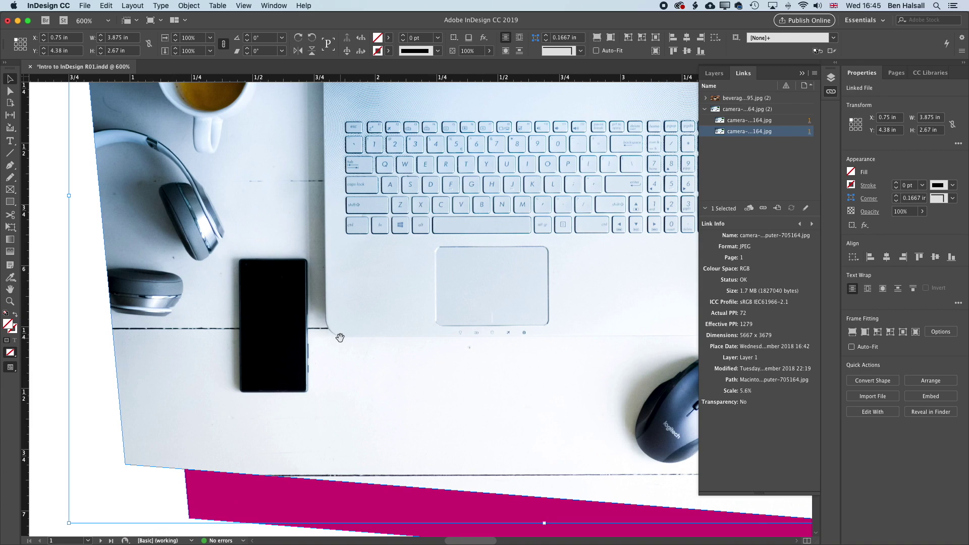
left_click_drag(339, 337, 417, 309)
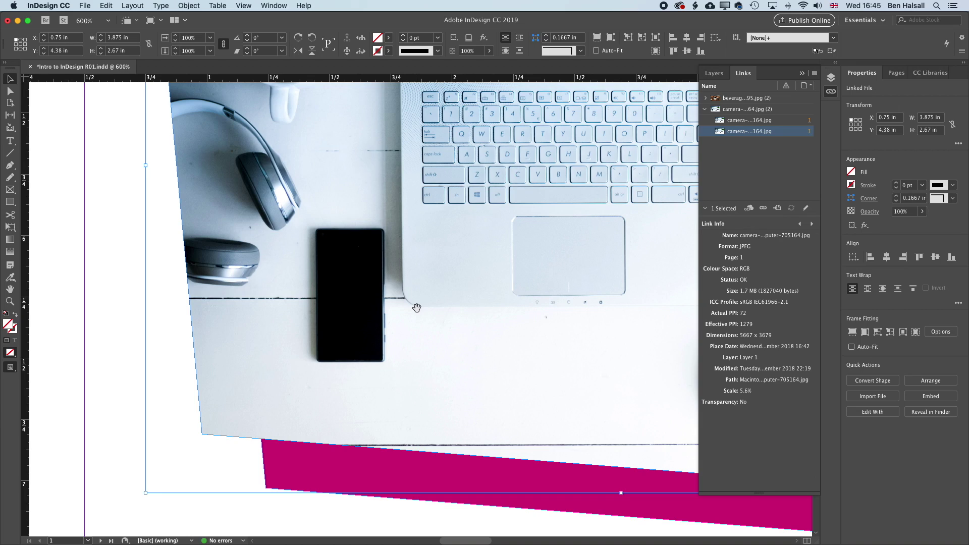
Switch the laptop photo back to Typical Display and fit the whole page in the window.
right_click(280, 325)
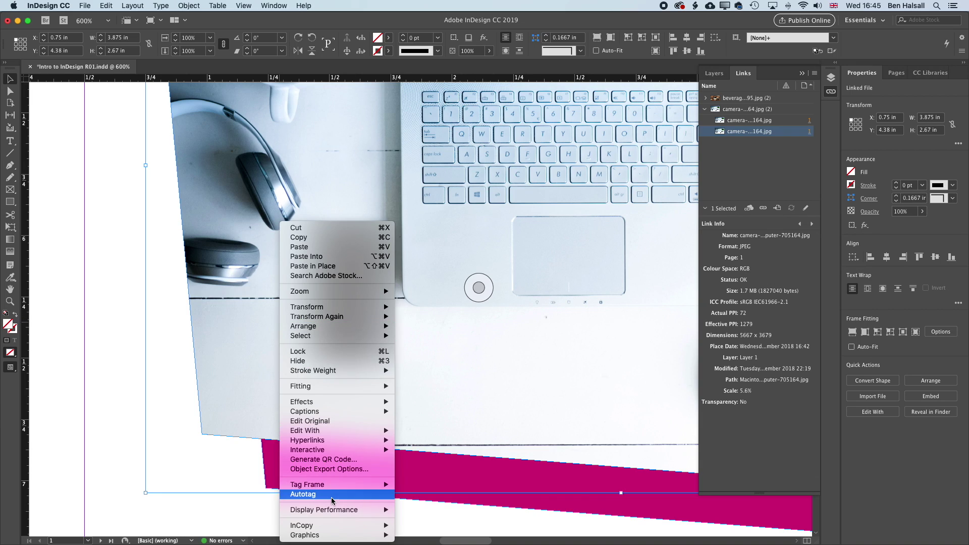
mouse_move(332, 510)
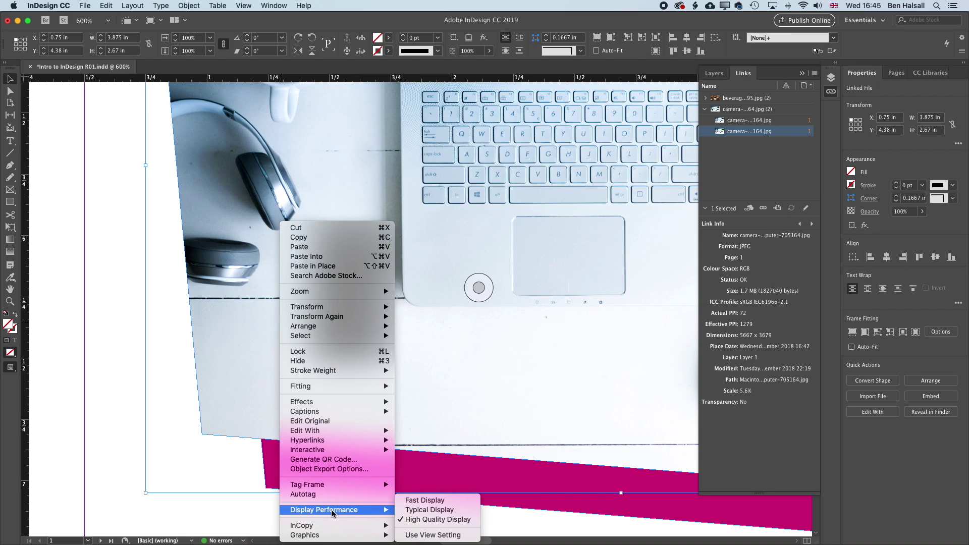
left_click(446, 511)
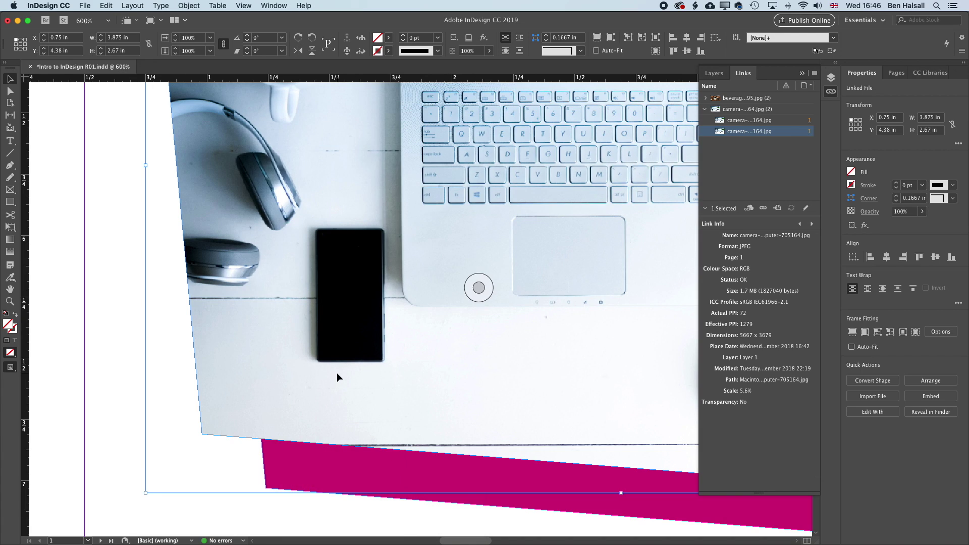
key("super+0")
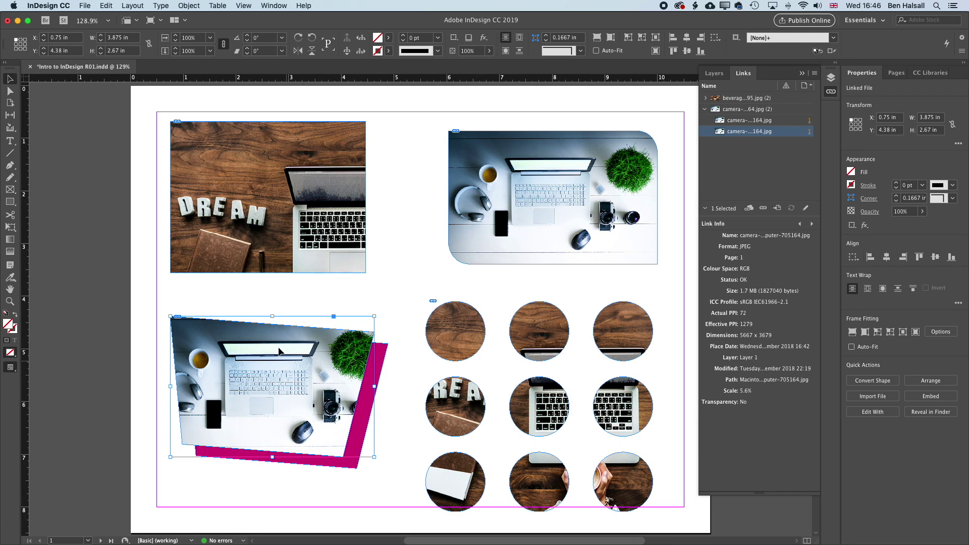
Expand the beverage link's placements, jump to each frame, then fit the page and deselect.
left_click(705, 98)
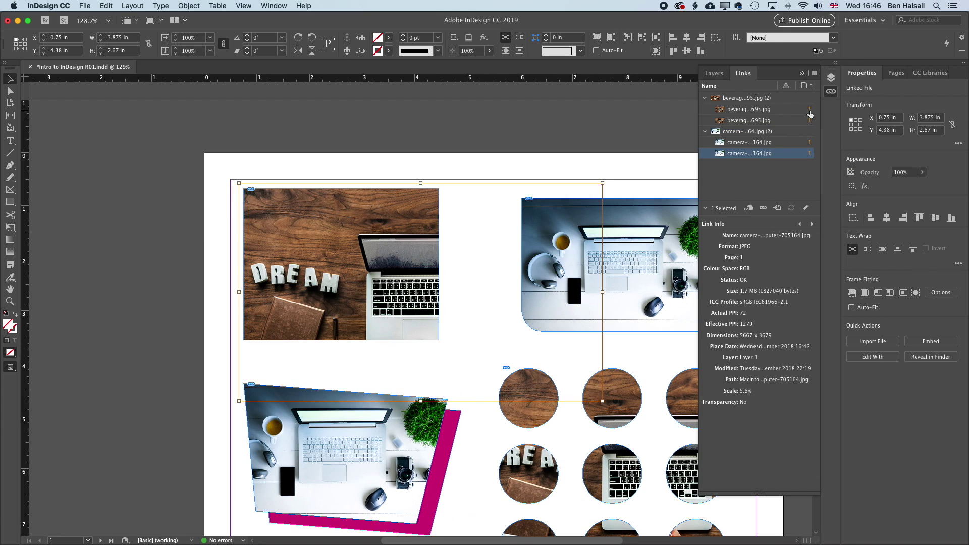
left_click(810, 120)
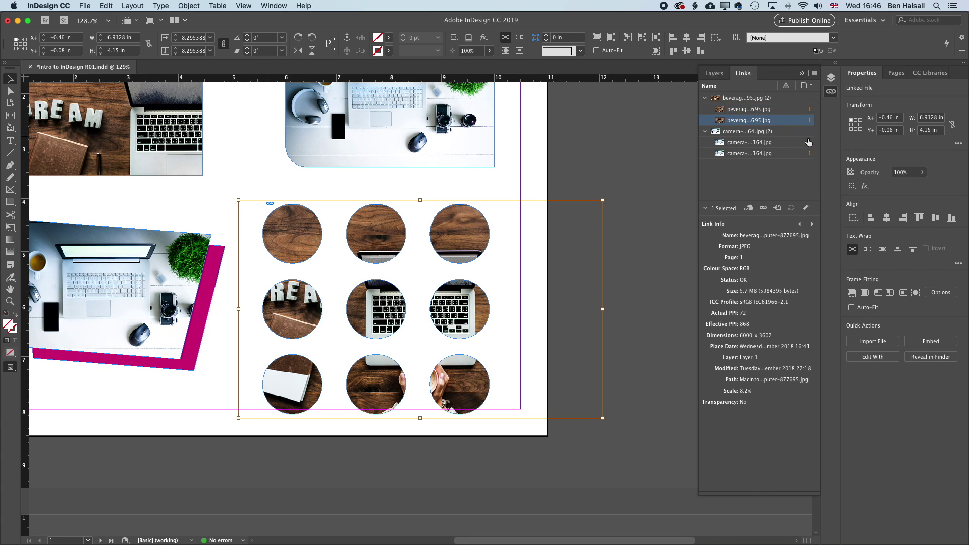
left_click(810, 142)
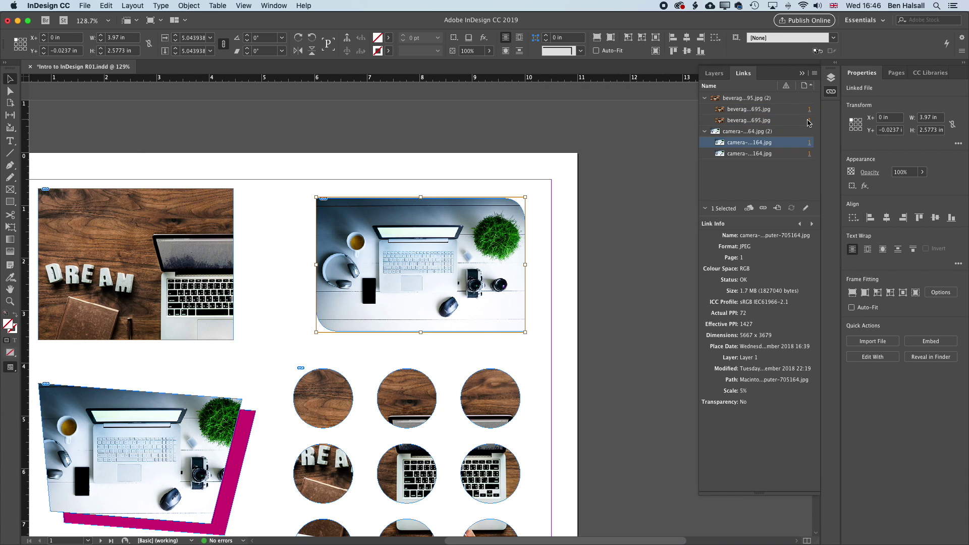
left_click(809, 121)
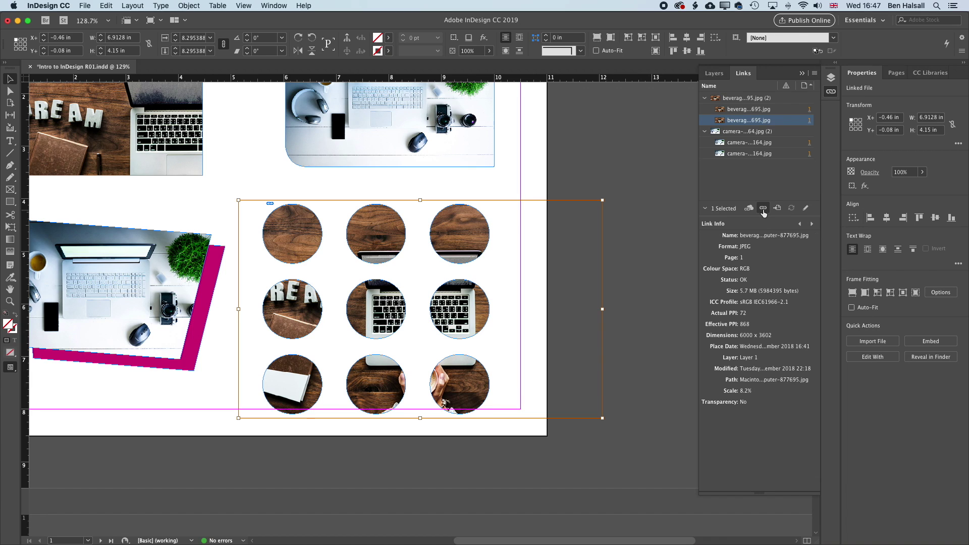
key("super+0")
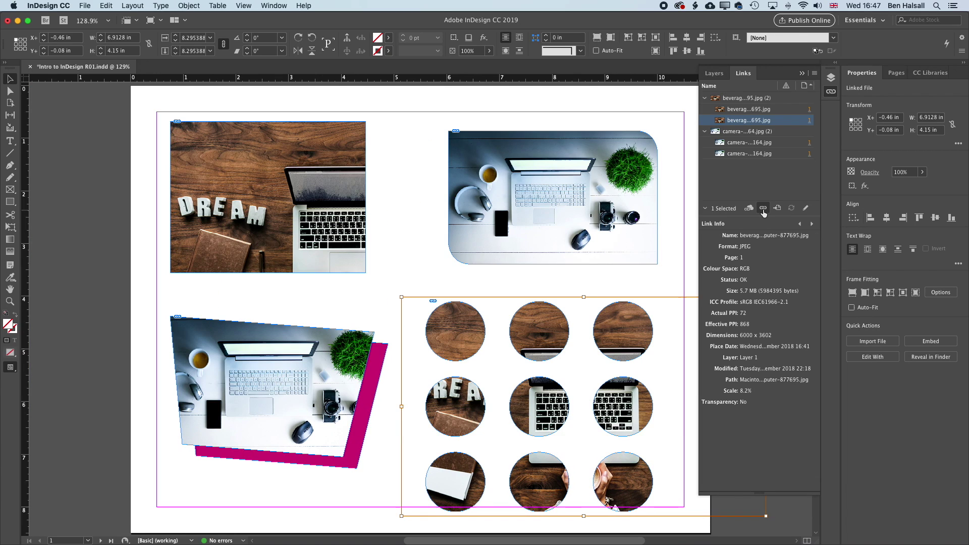
key("super+shift+a")
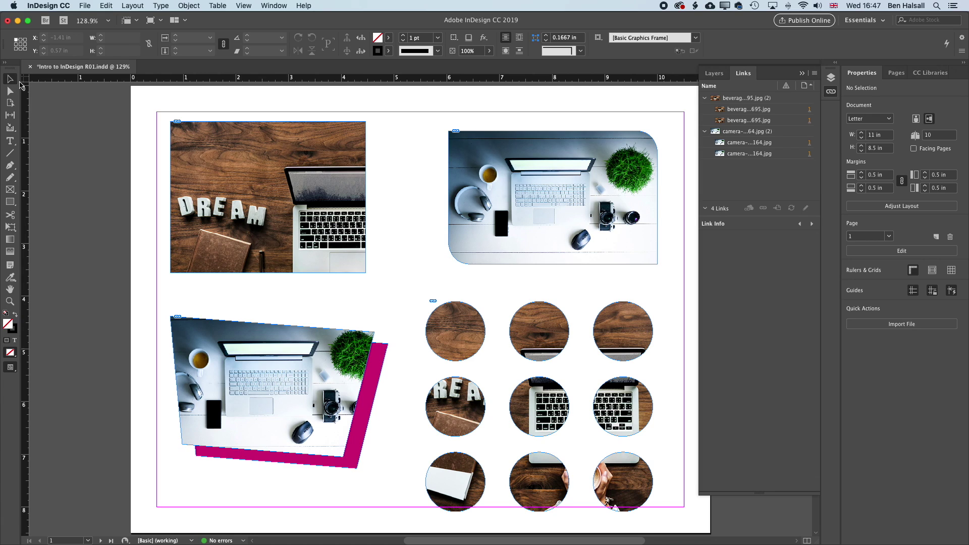
Straighten the DREAM photo frame to 0° rotation and move it to X 1.04 in, Y 0.875 in.
left_click(363, 125)
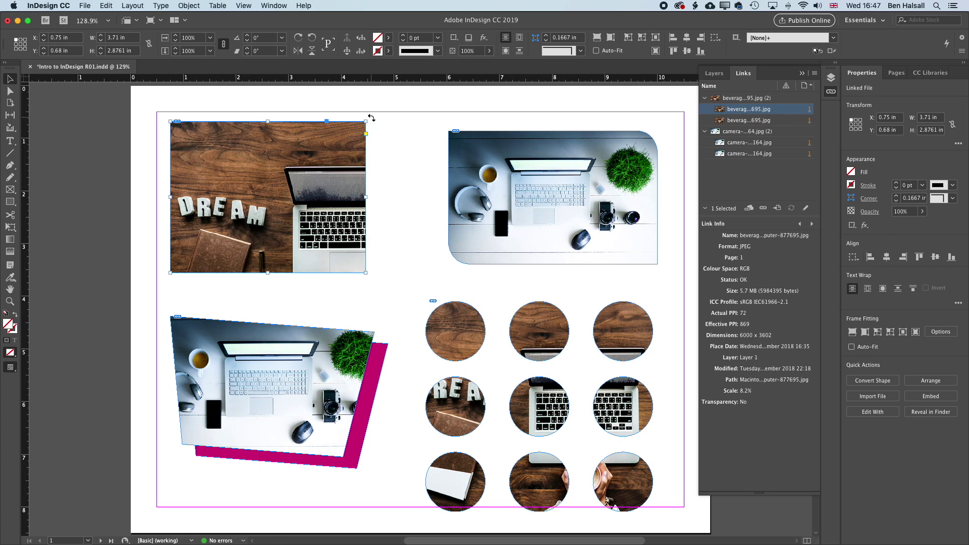
left_click_drag(371, 118, 386, 149)
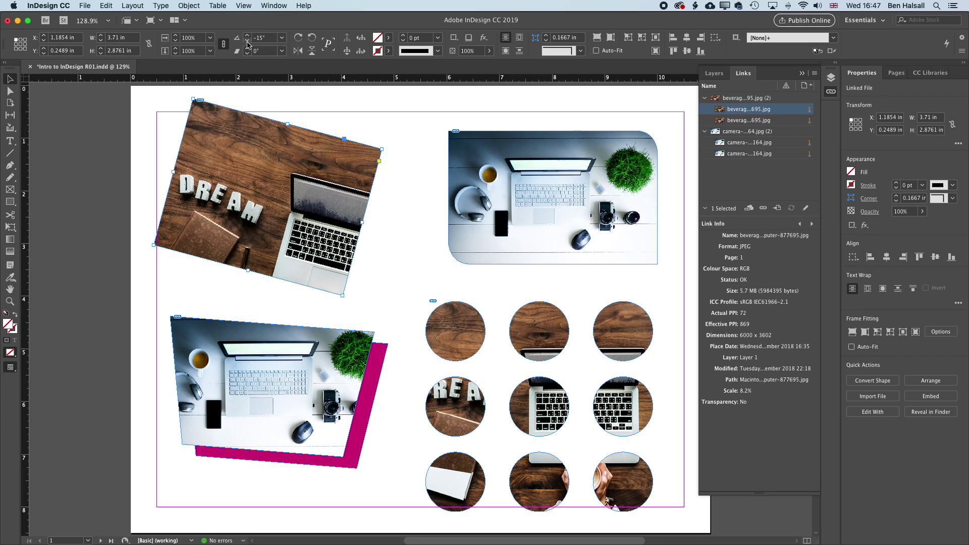
left_click(282, 38)
left_click(274, 123)
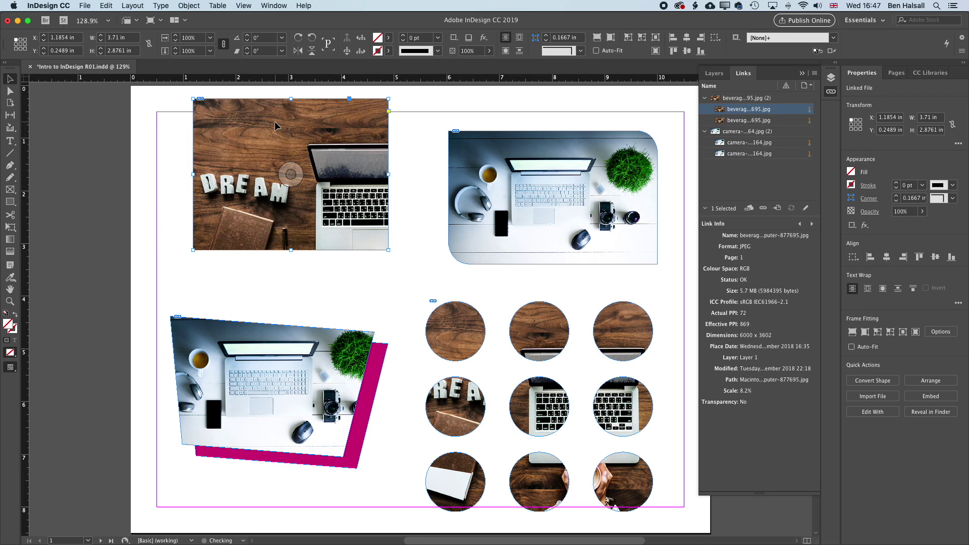
left_click_drag(274, 131, 264, 153)
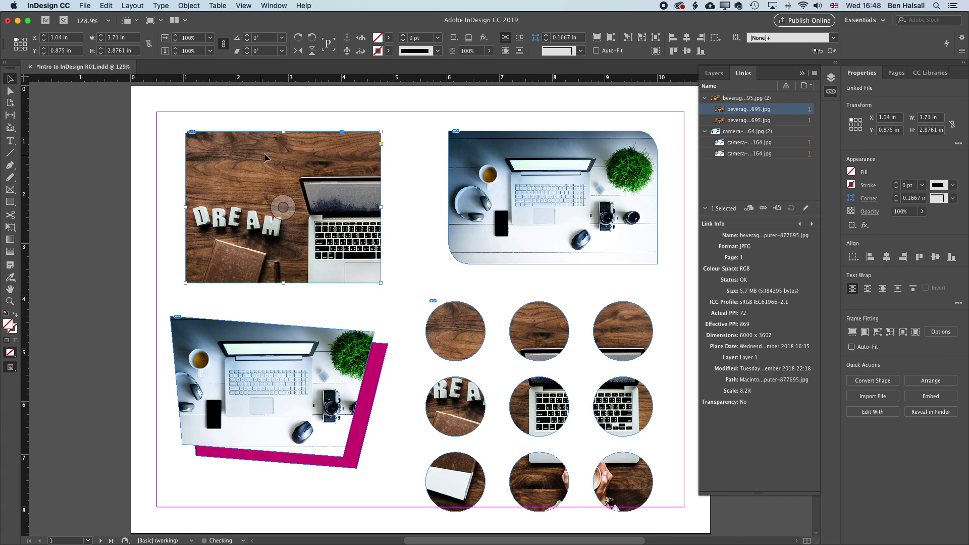
Rotate the photo inside the DREAM frame to 12.5° and shift it up-left within the frame.
left_click(284, 208)
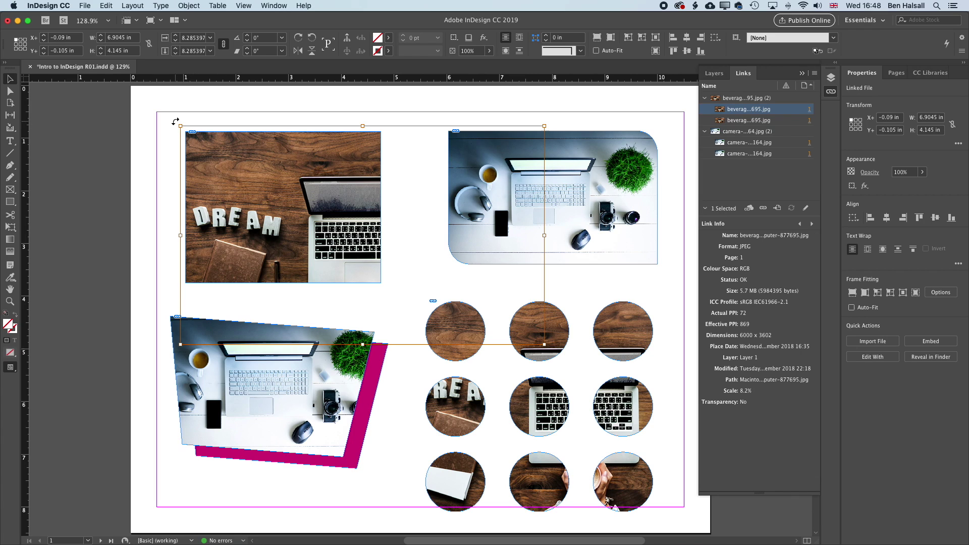
left_click_drag(169, 130, 176, 161)
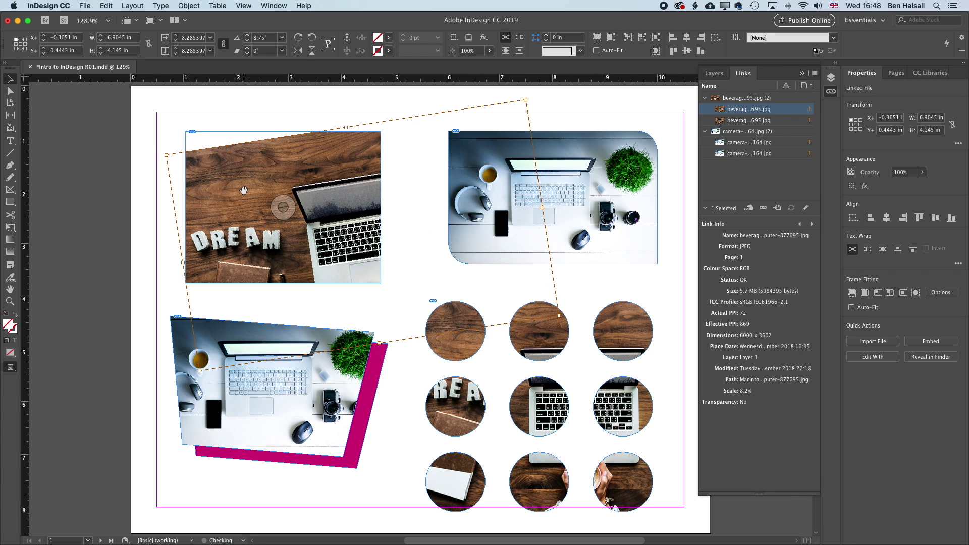
left_click_drag(232, 186, 203, 161)
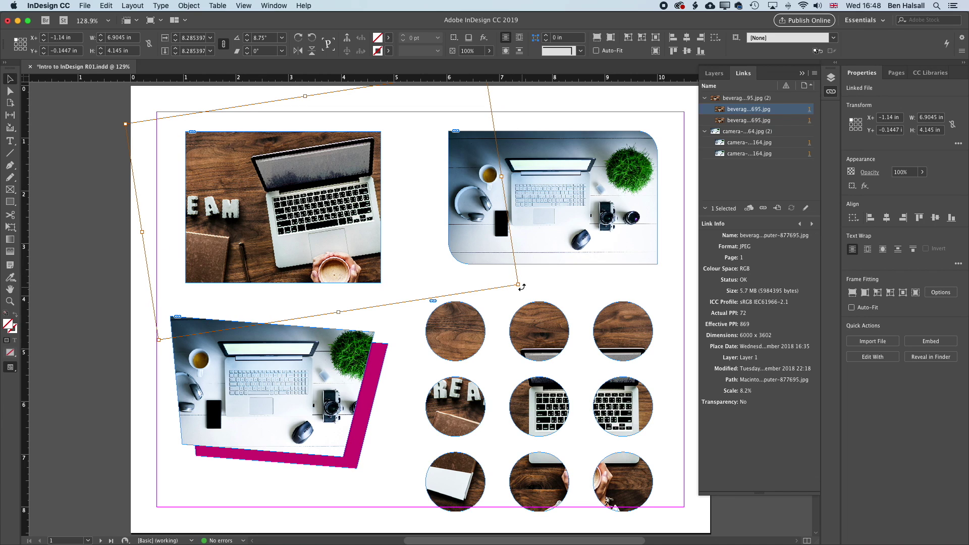
left_click_drag(521, 287, 524, 274)
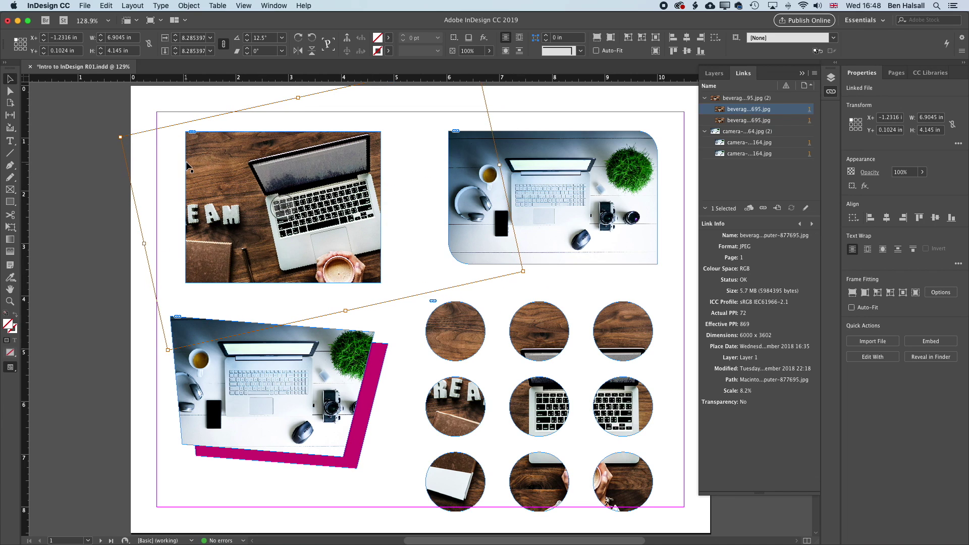
Rotate the circle grid's image about 5.5°.
left_click(230, 410)
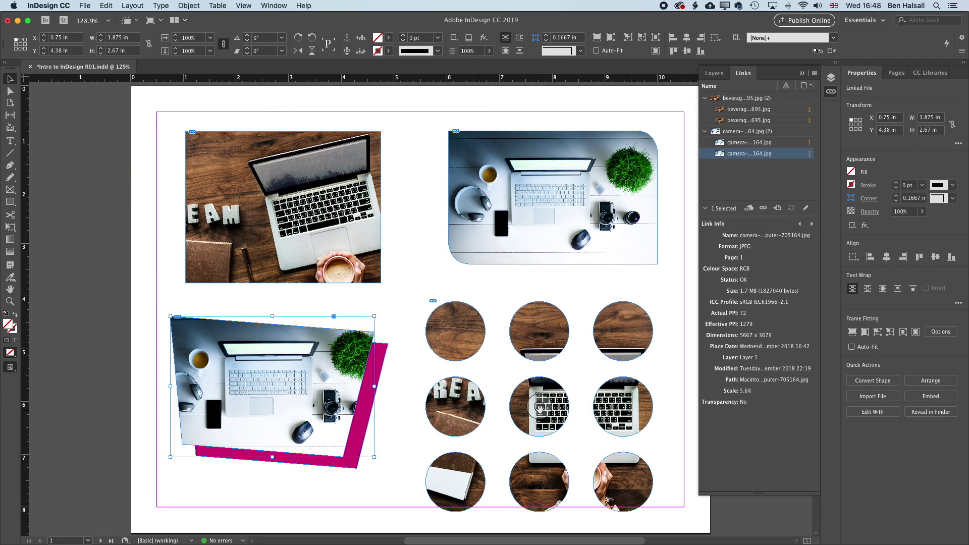
left_click(539, 409)
left_click_drag(397, 292, 364, 297)
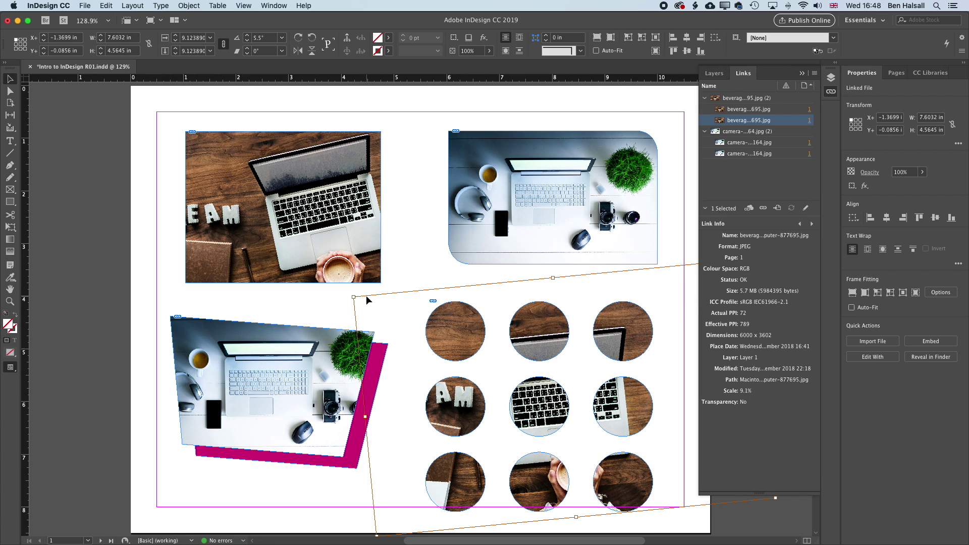